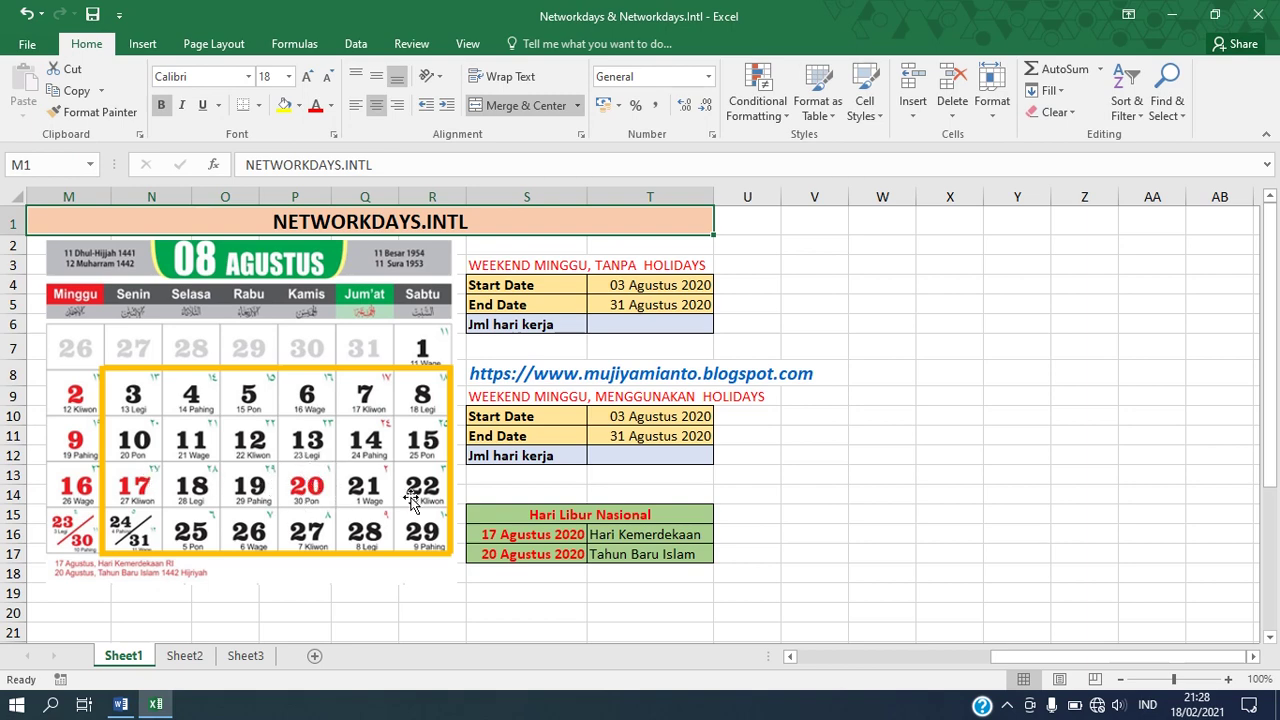
Step: Review the national holiday dates in S16:S17 and the start and end dates of the table without holidays
left_click(544, 514)
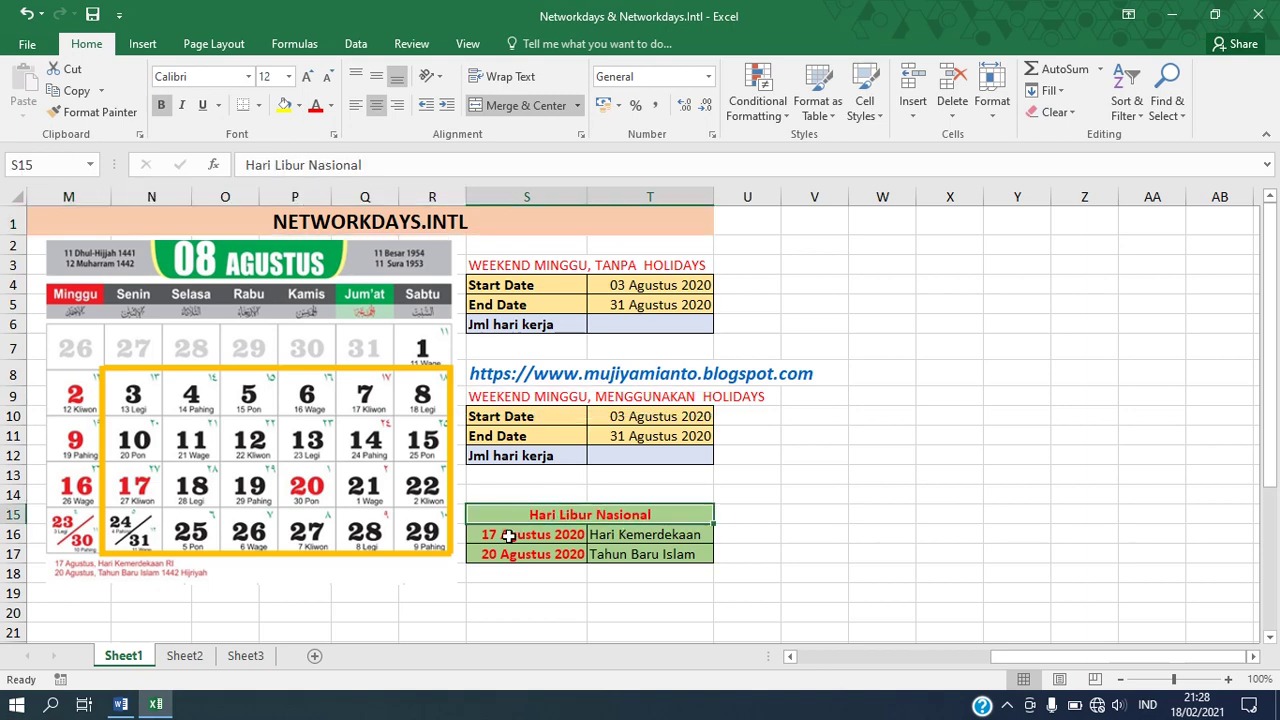
left_click(508, 537)
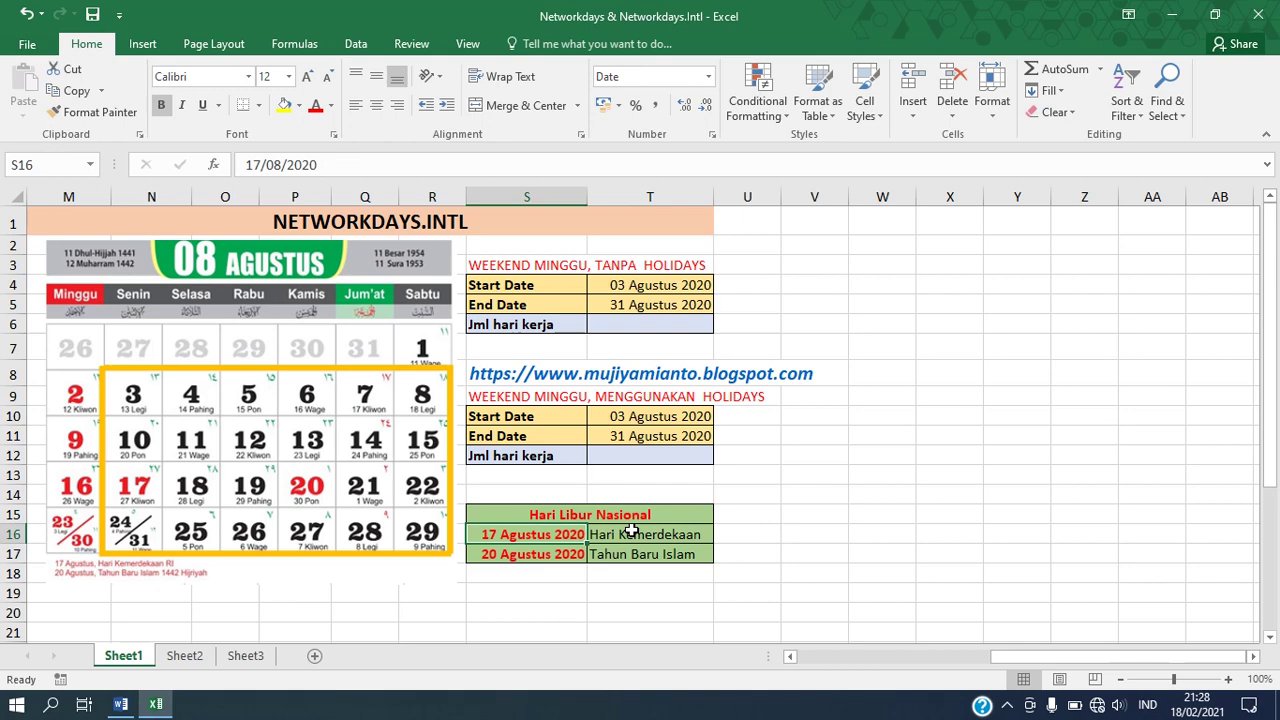
left_click(492, 554)
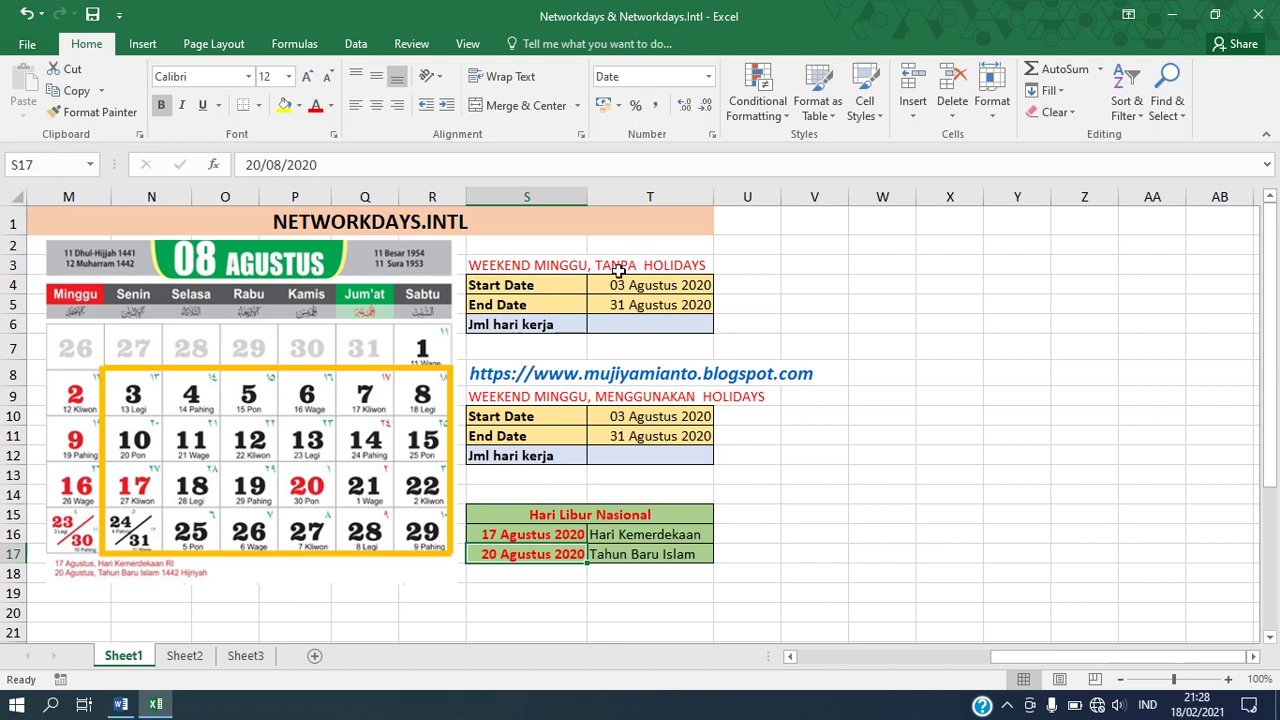
left_click(650, 287)
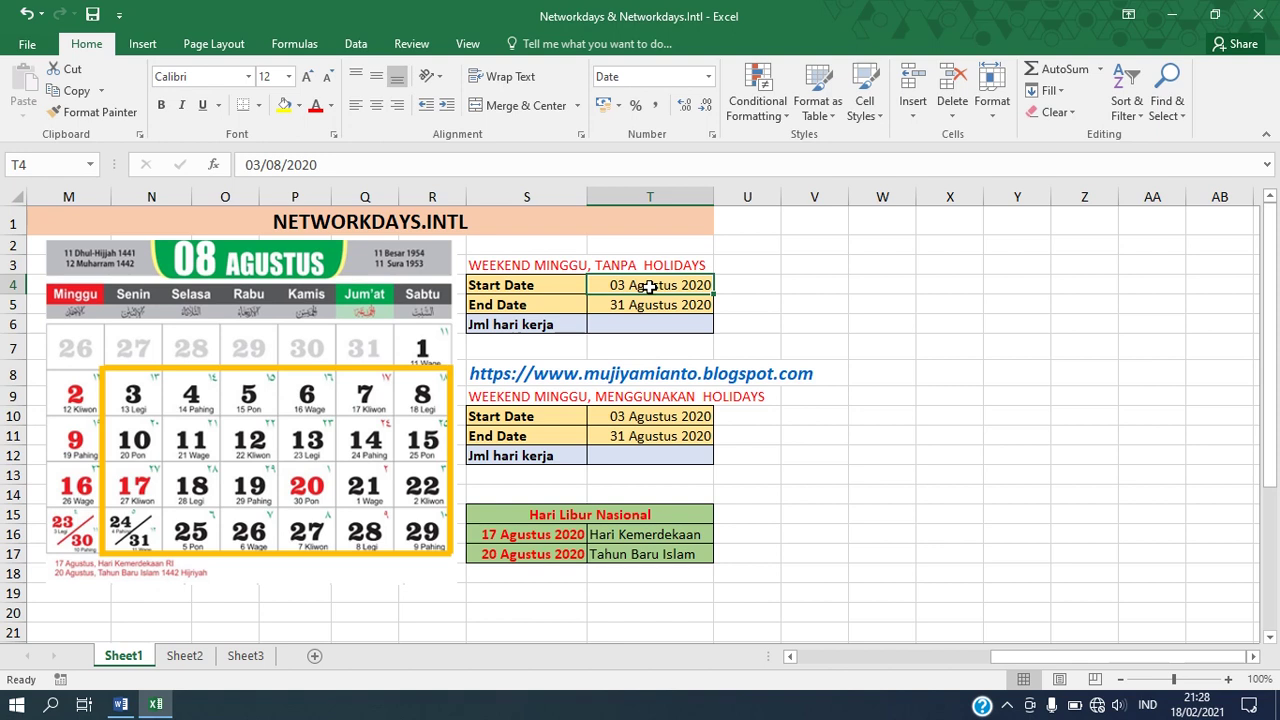
left_click(611, 306)
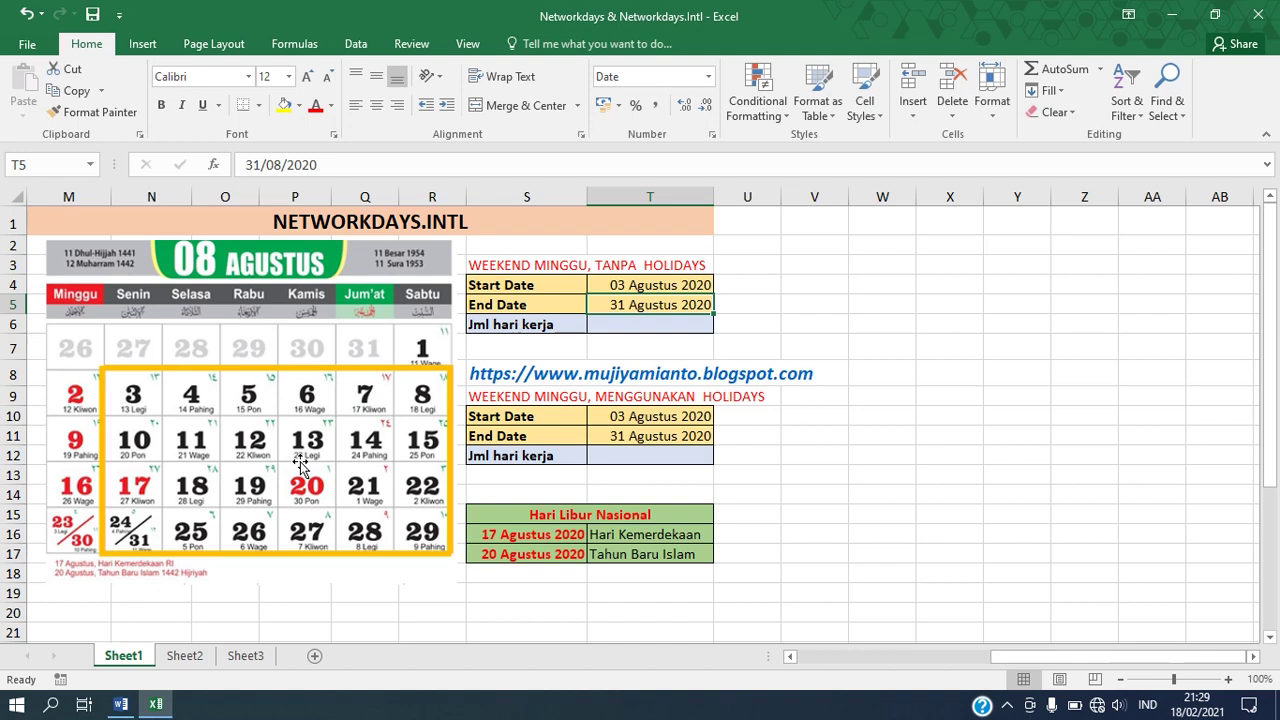
Step: Enter =NETWORKDAYS.INTL(T4;T5;11) in T6 to count workdays with a Sunday-only weekend and no holidays
left_click(635, 325)
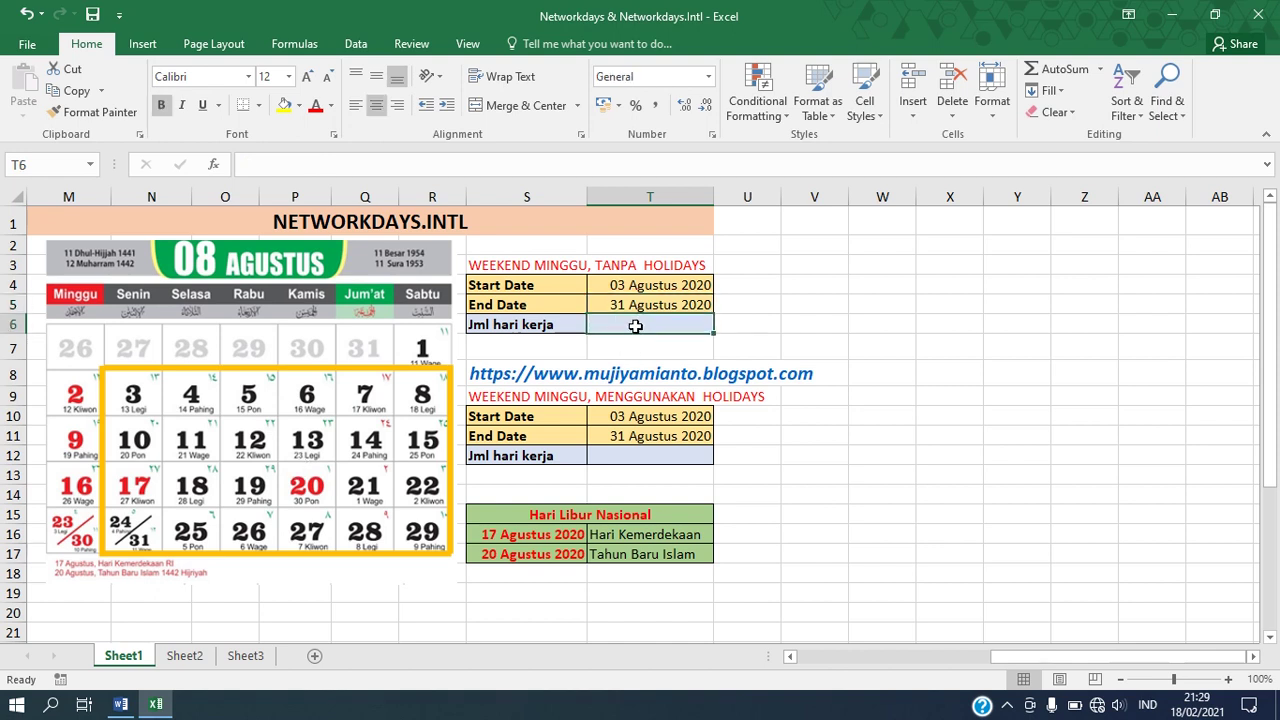
type("=")
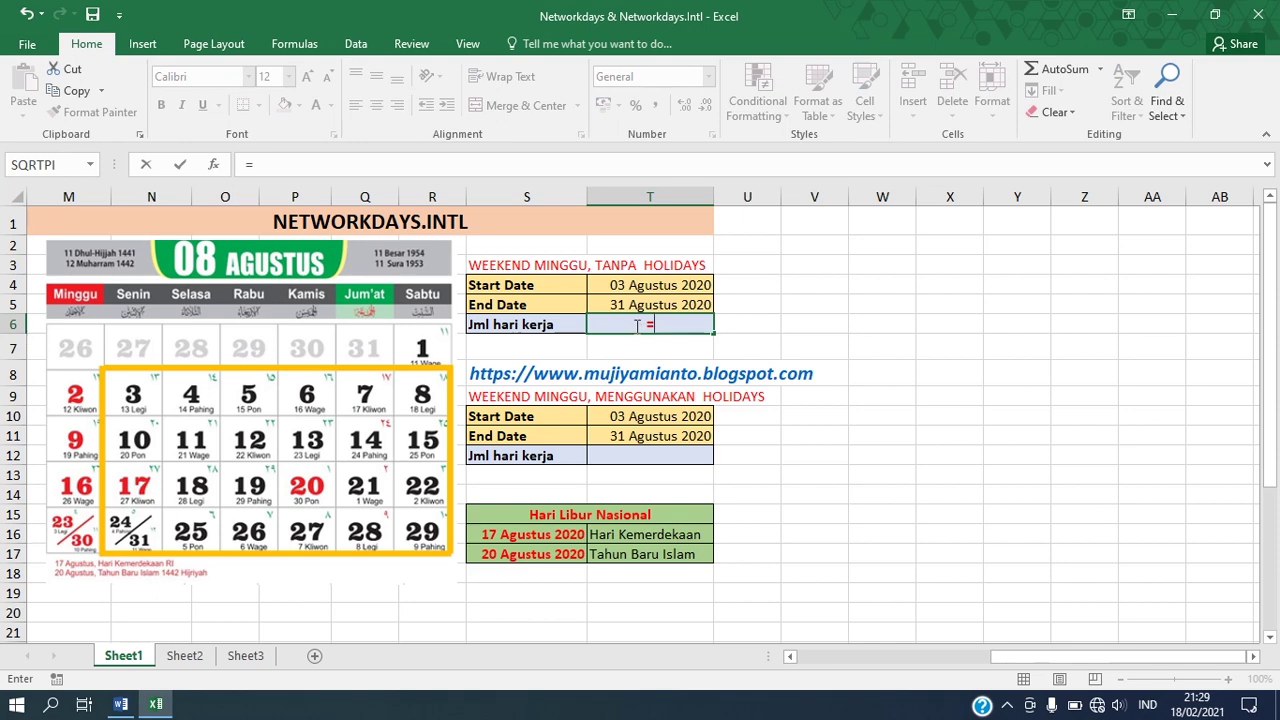
type("NETWORK")
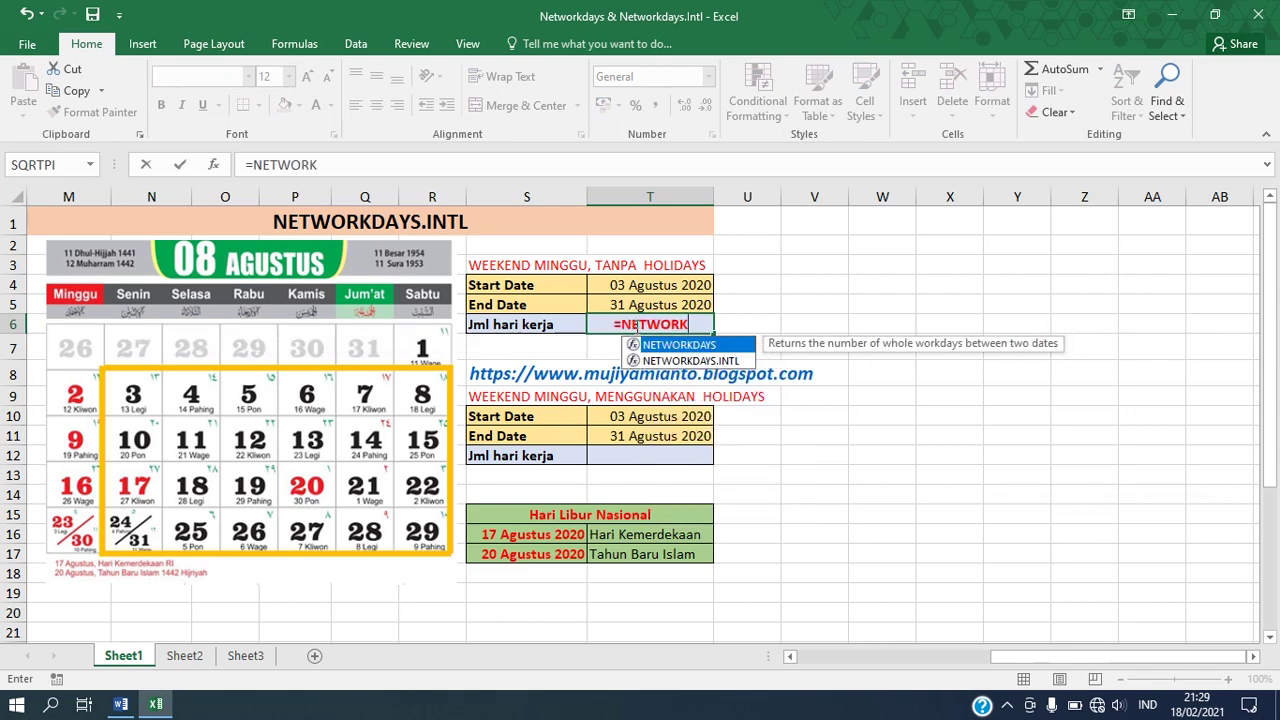
type("DAYS.INTL")
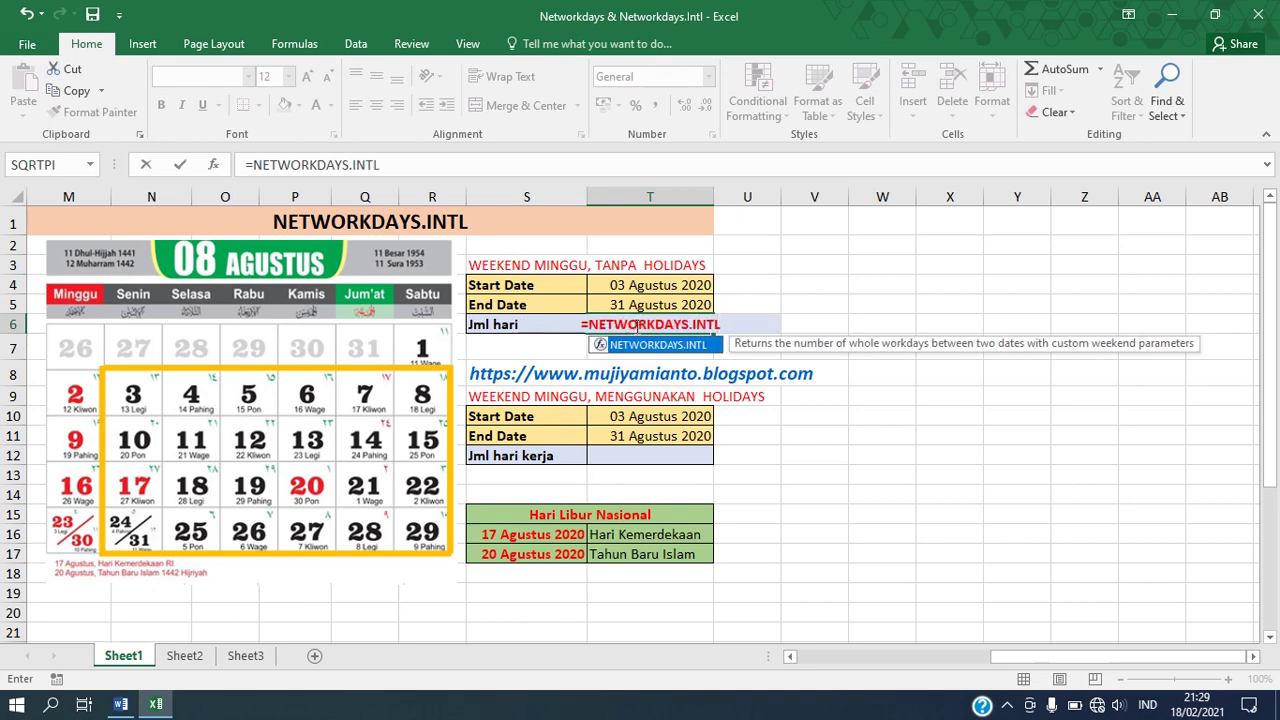
type("(")
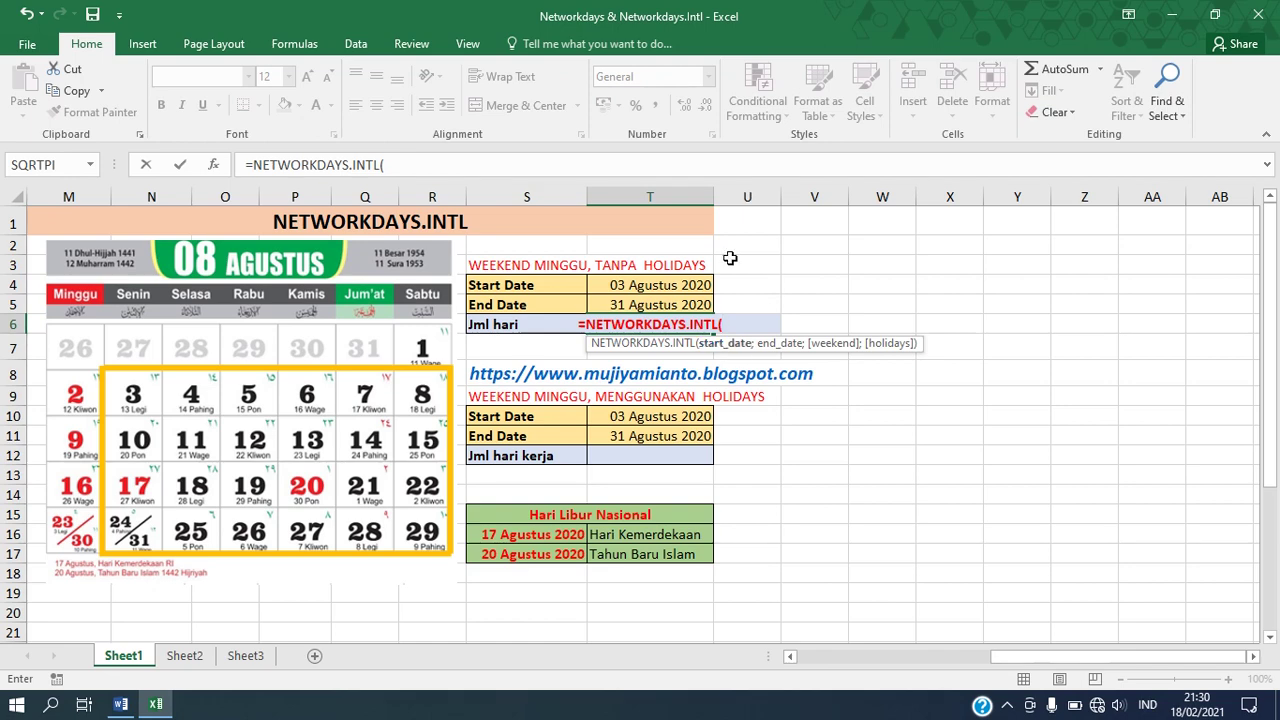
left_click(653, 284)
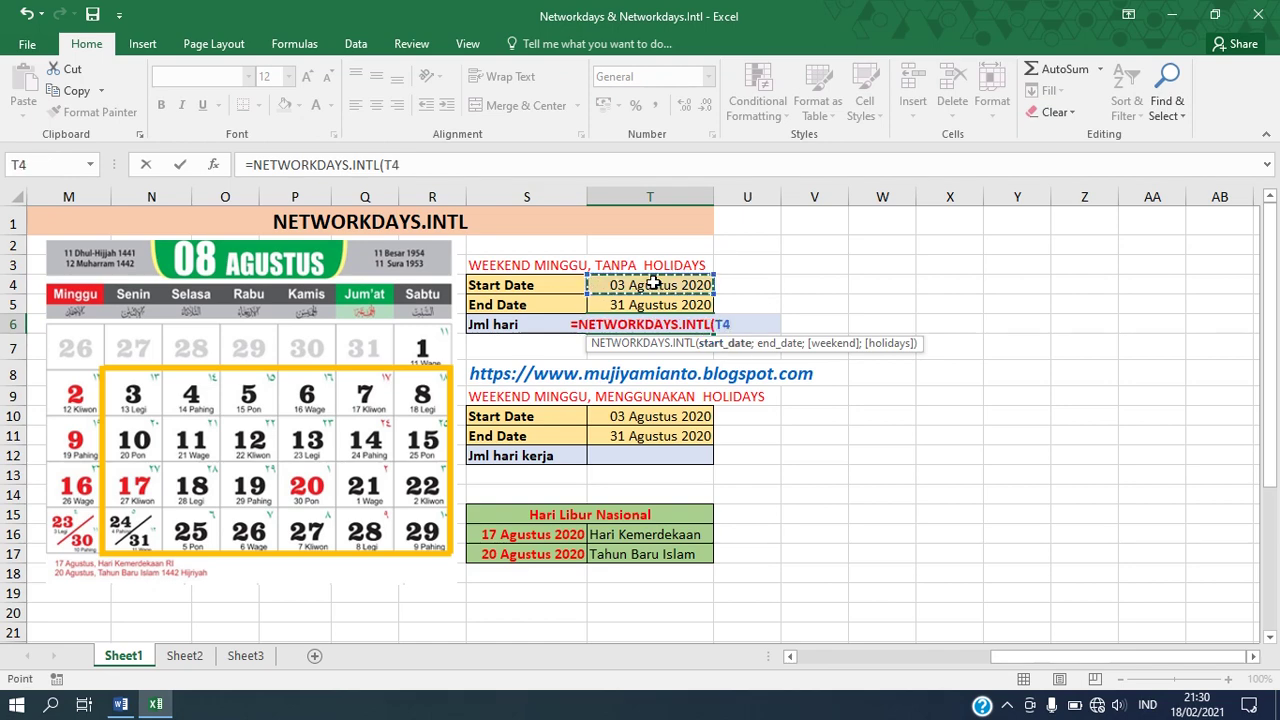
type(";")
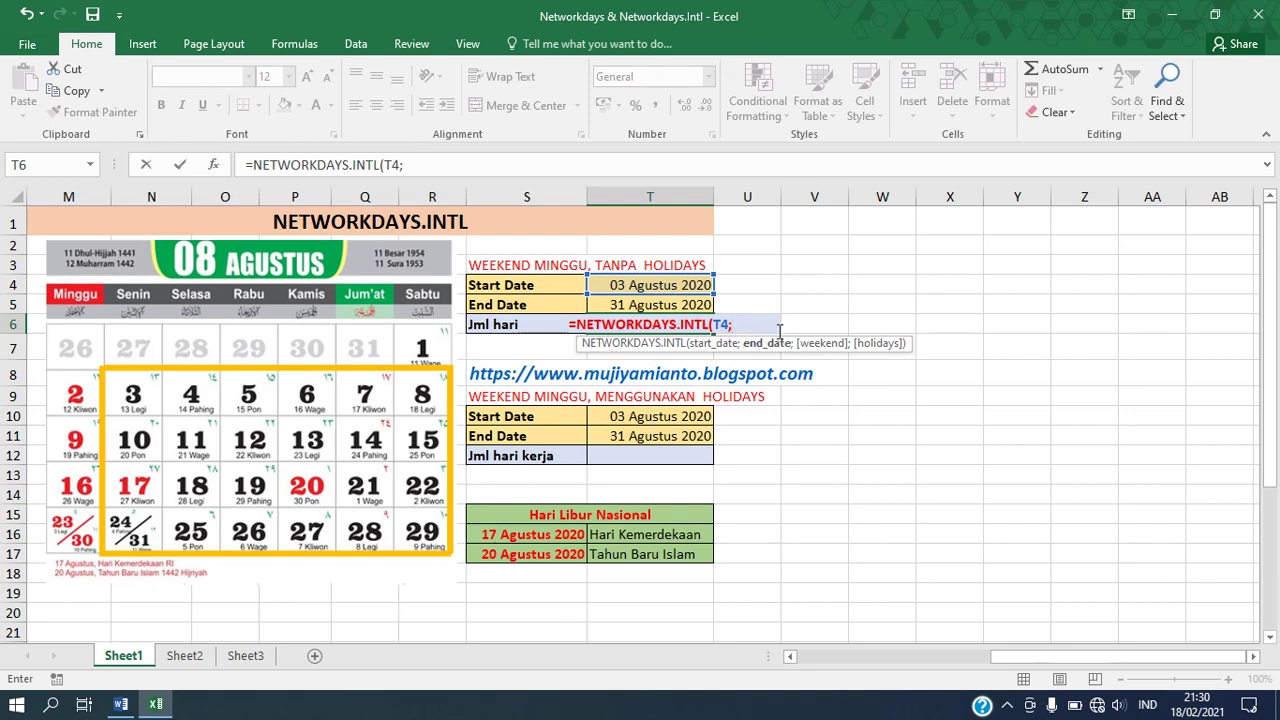
left_click(660, 304)
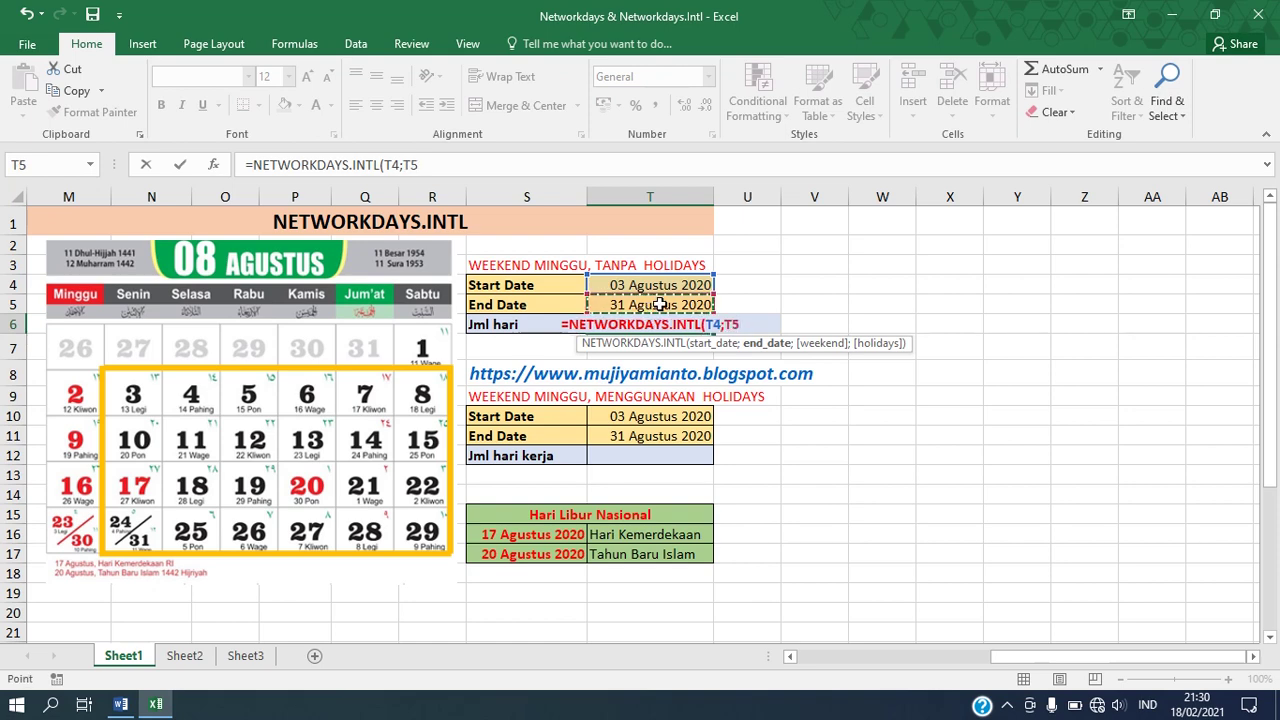
type(";")
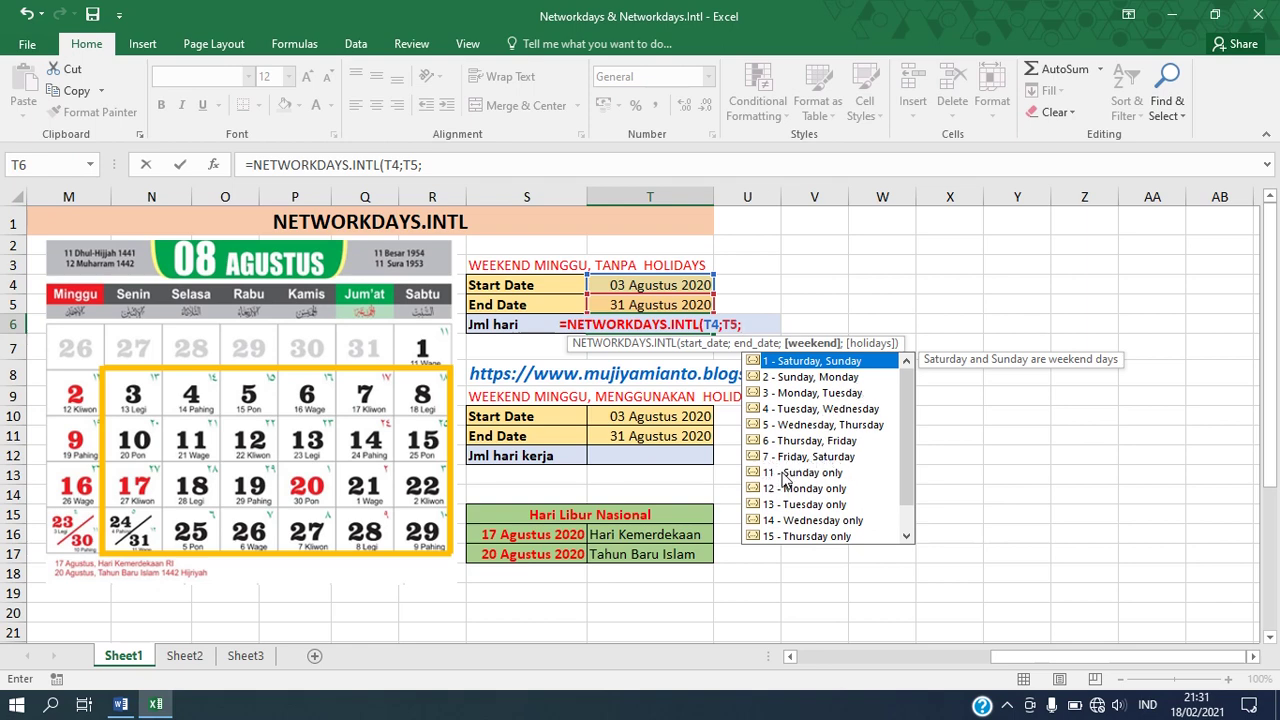
type("11")
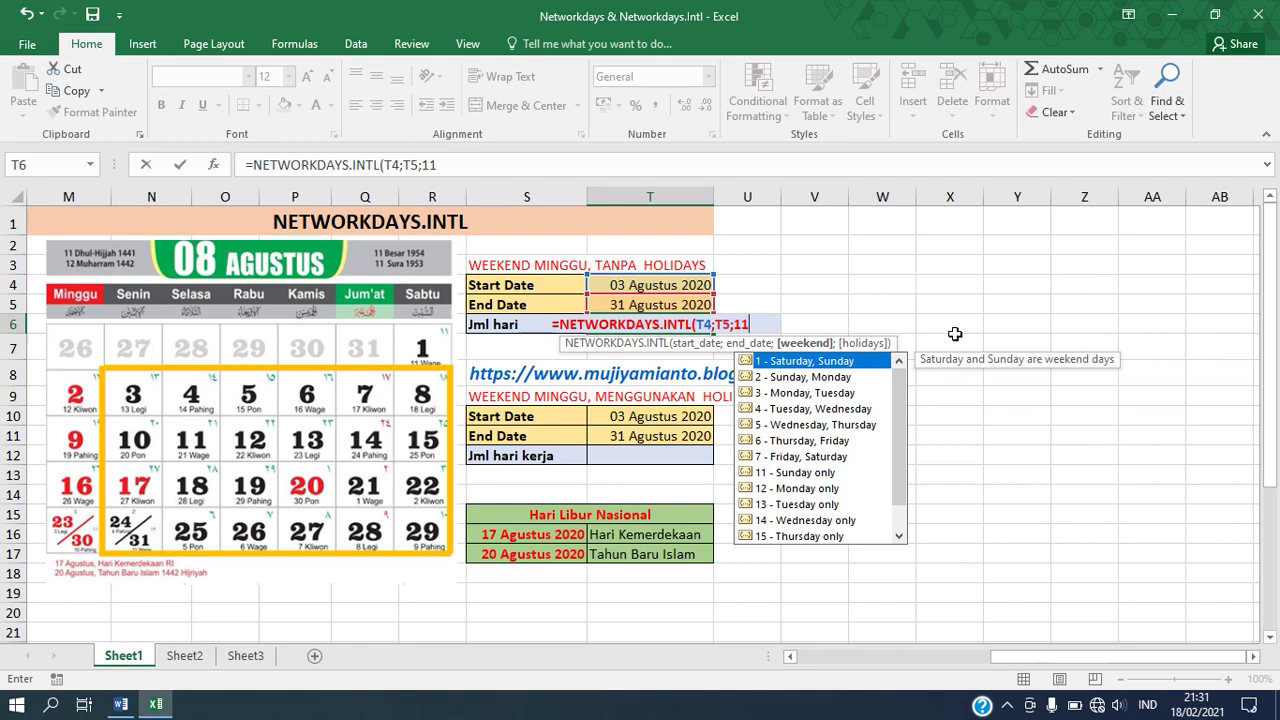
type(";")
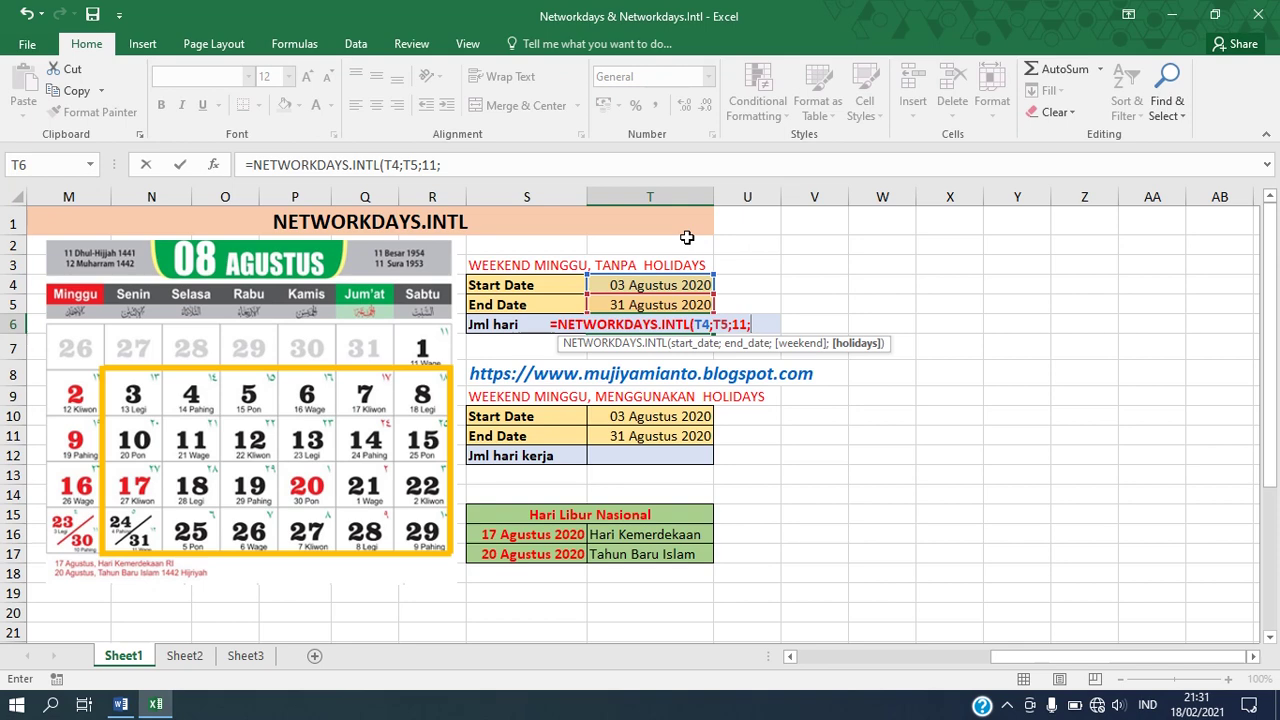
key("BackSpace")
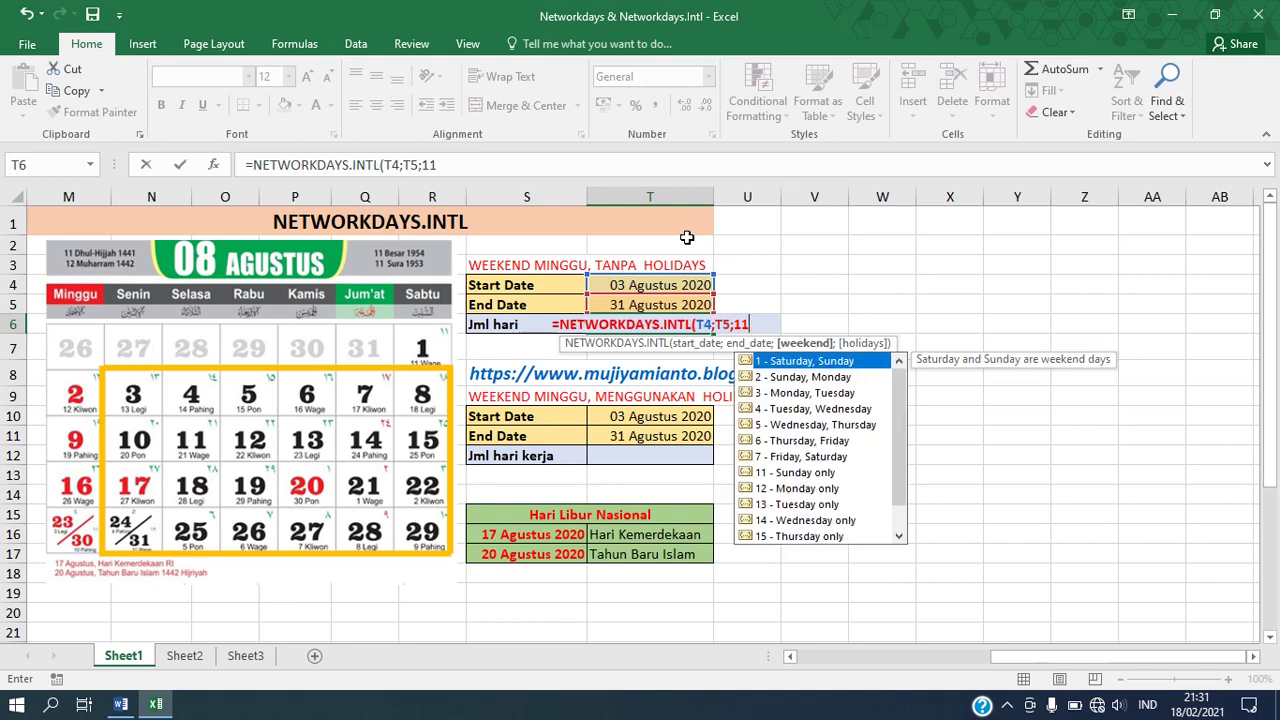
type(")")
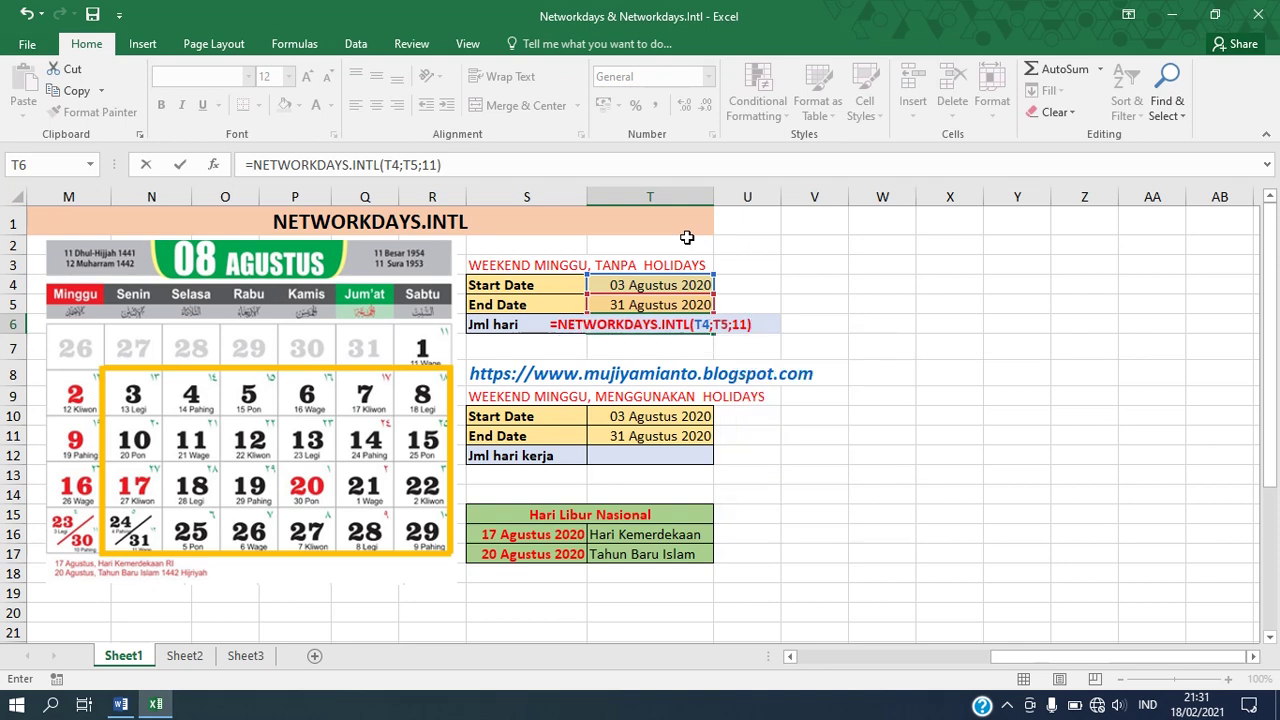
key("Return")
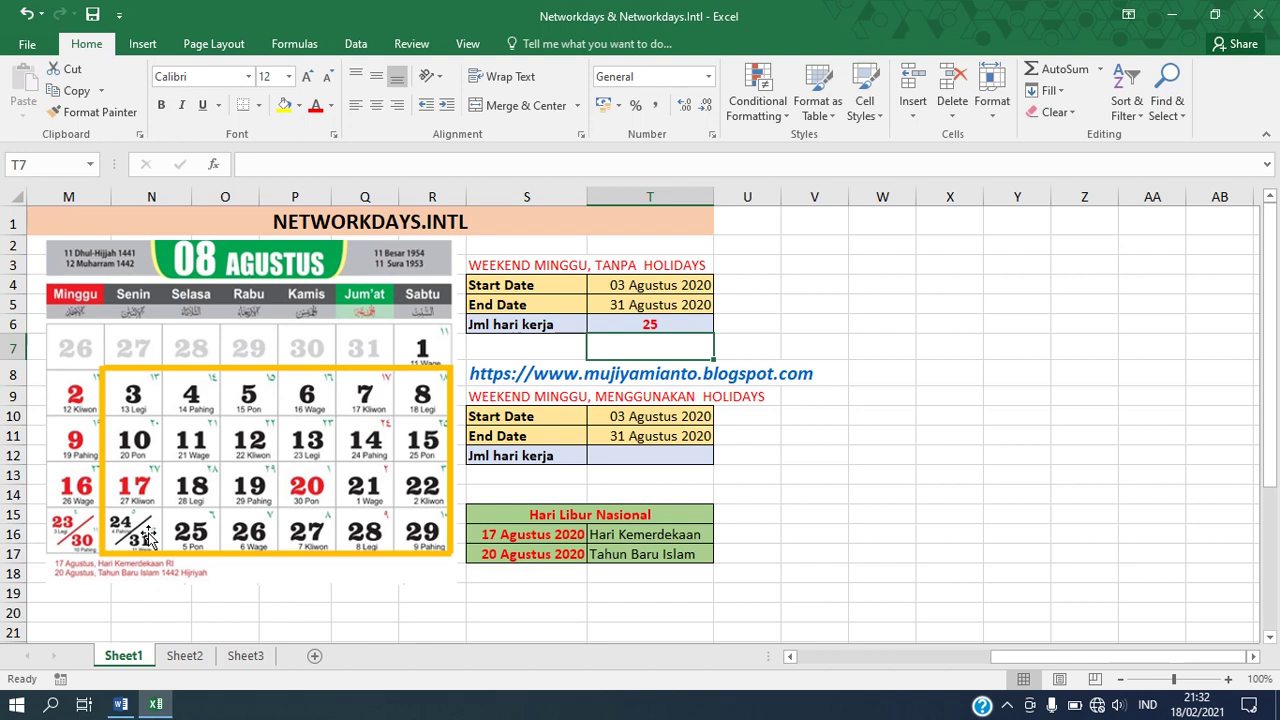
Step: Enter =NETWORKDAYS.INTL(T10;T11;11;S16:S17) in T12 to count workdays with a Sunday-only weekend, excluding the listed national holidays
left_click(634, 455)
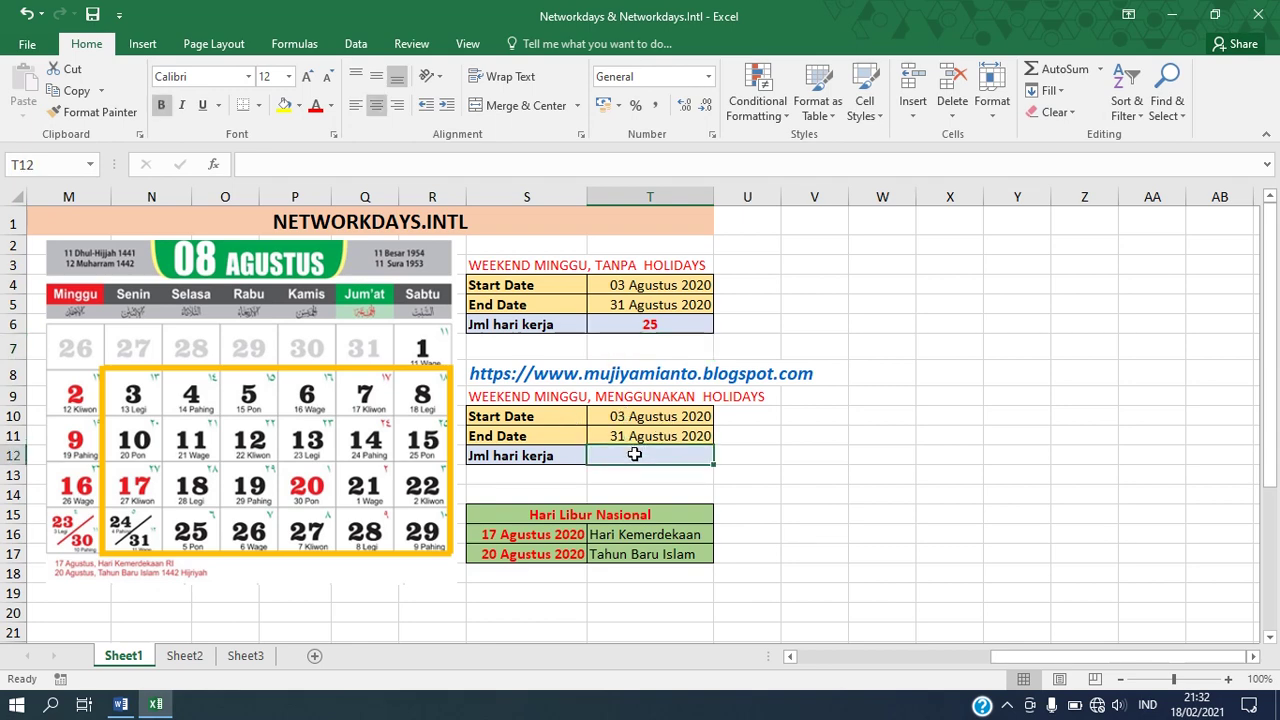
type("=")
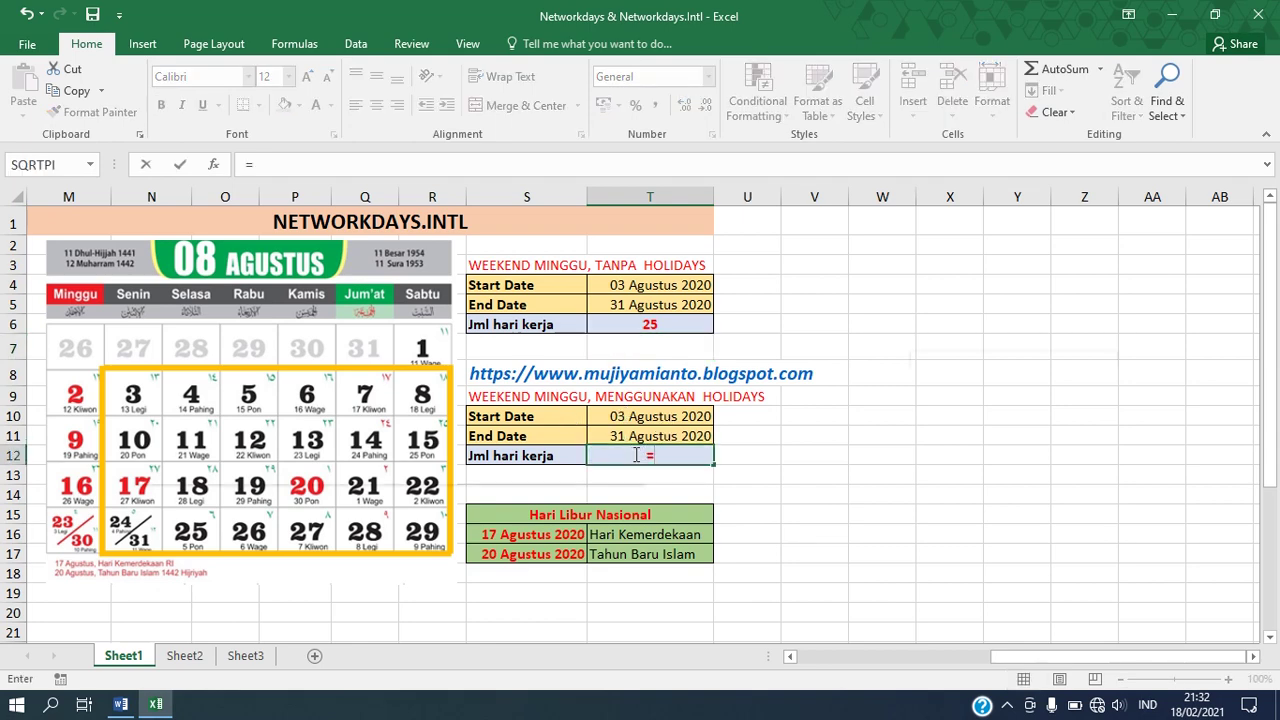
type("NETWORK")
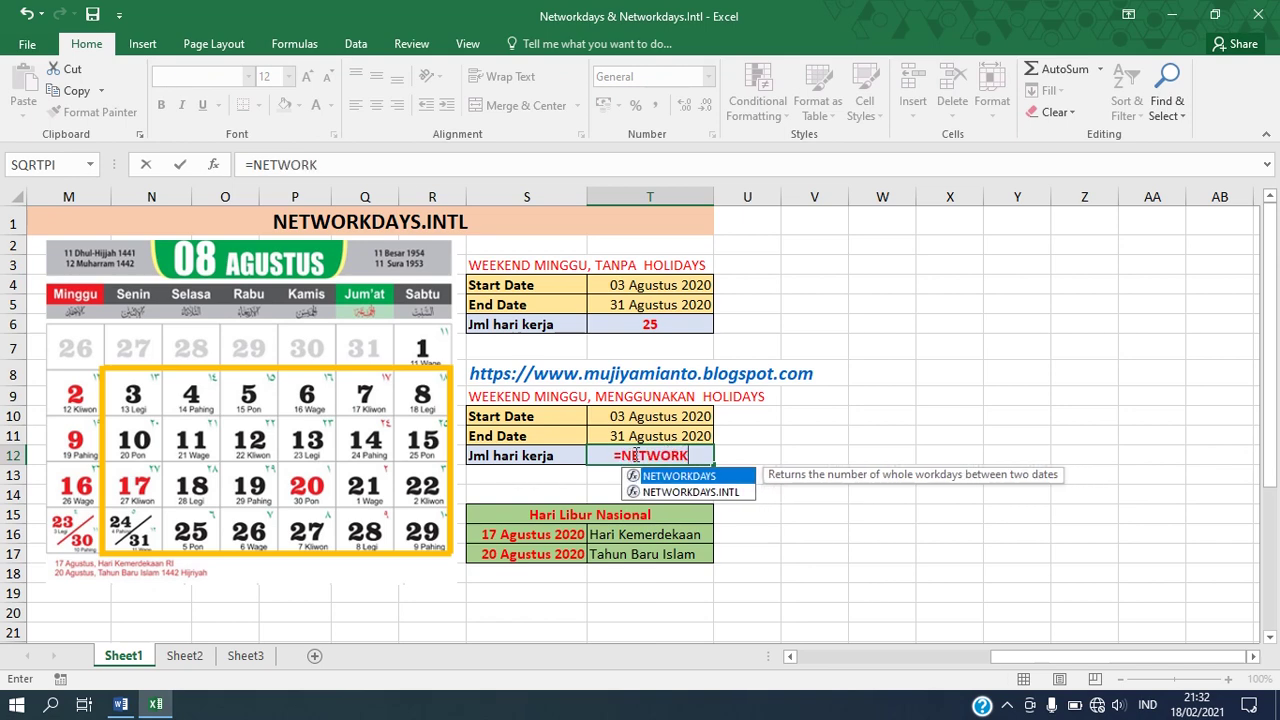
type("DAYS.I")
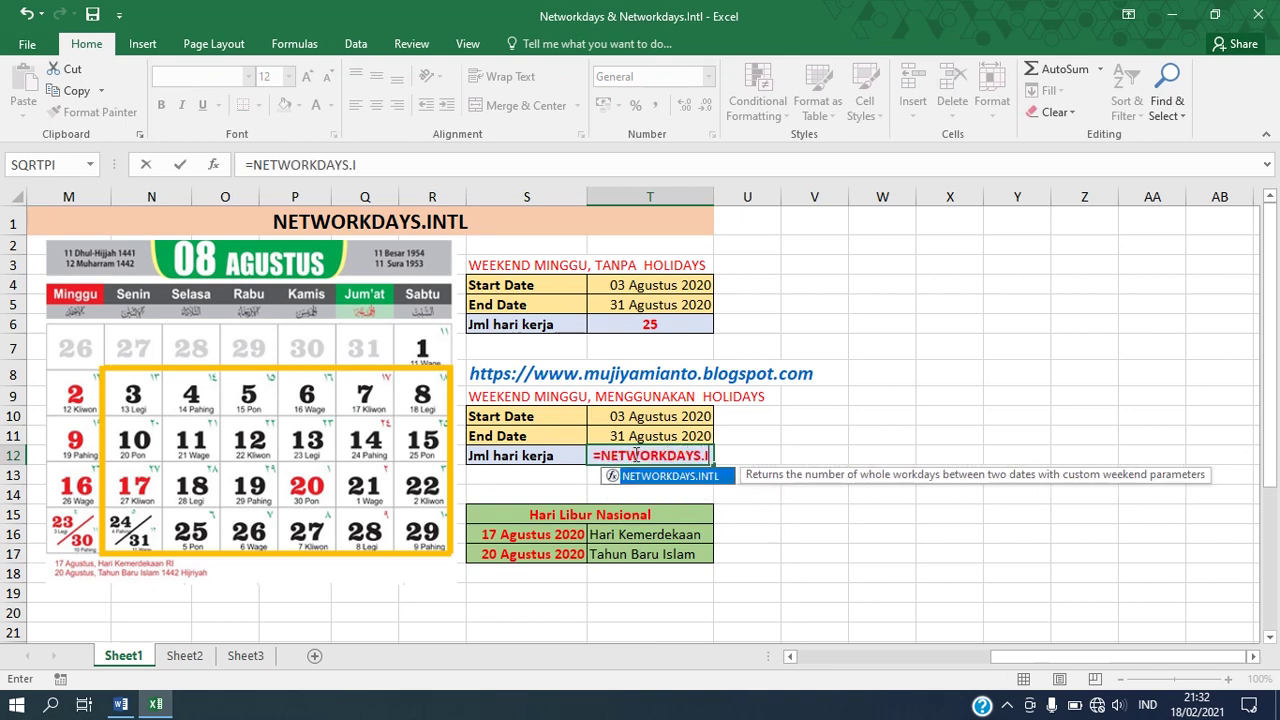
type("NTL")
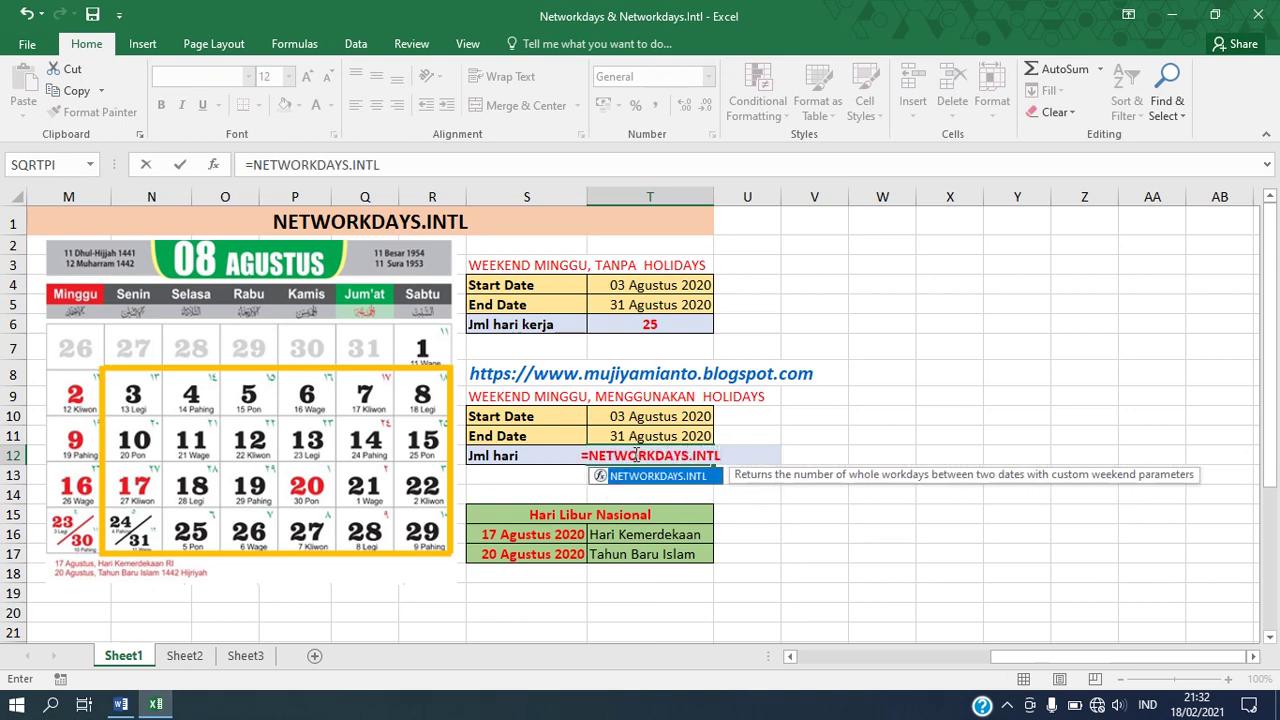
type("(")
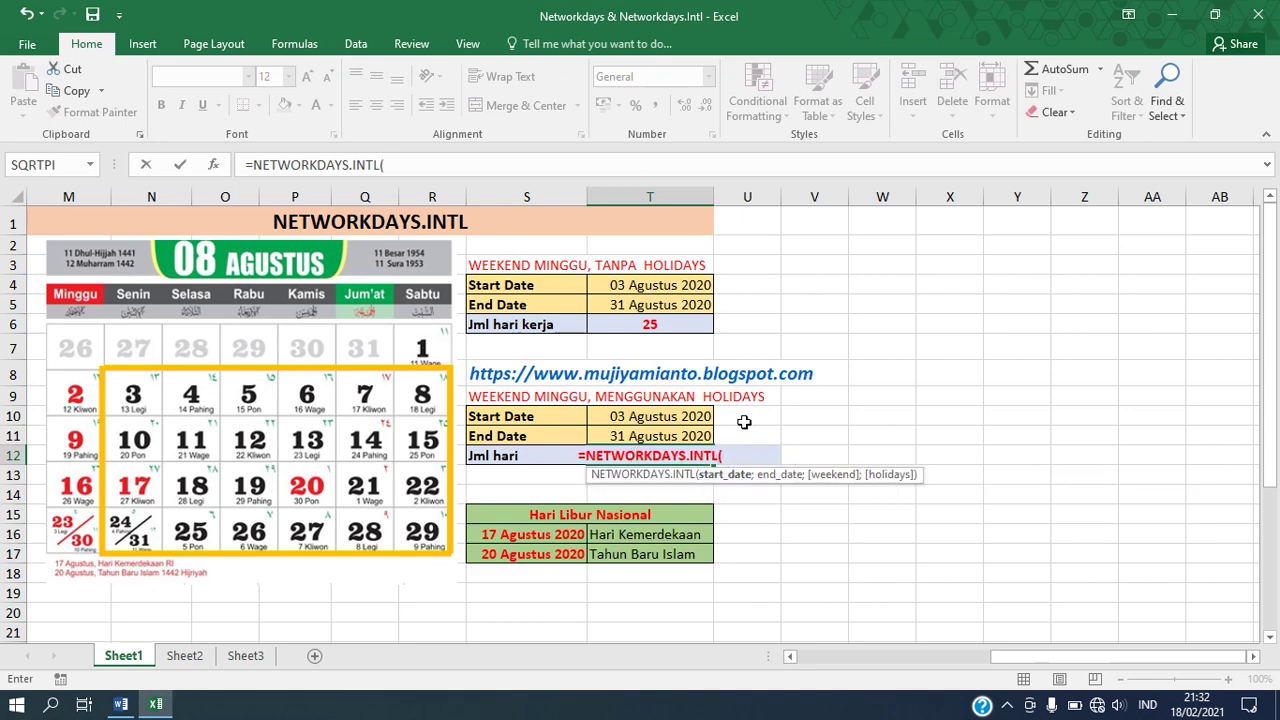
left_click(648, 418)
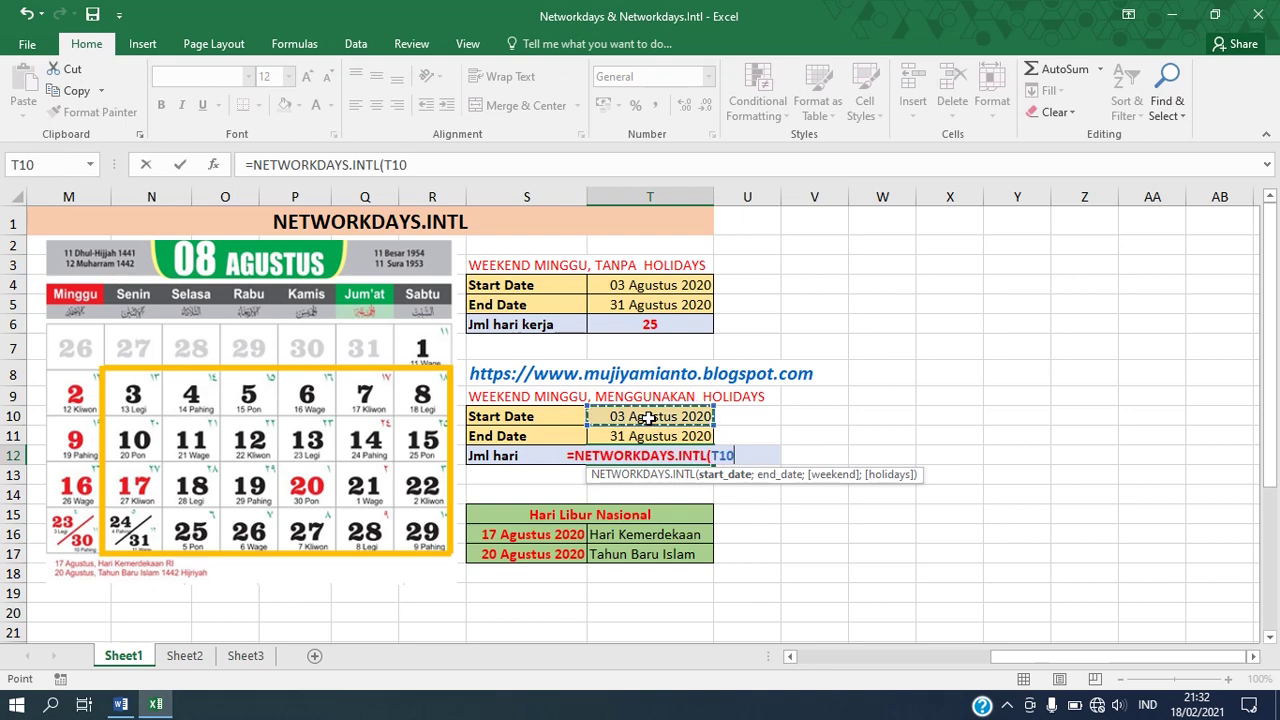
type(";")
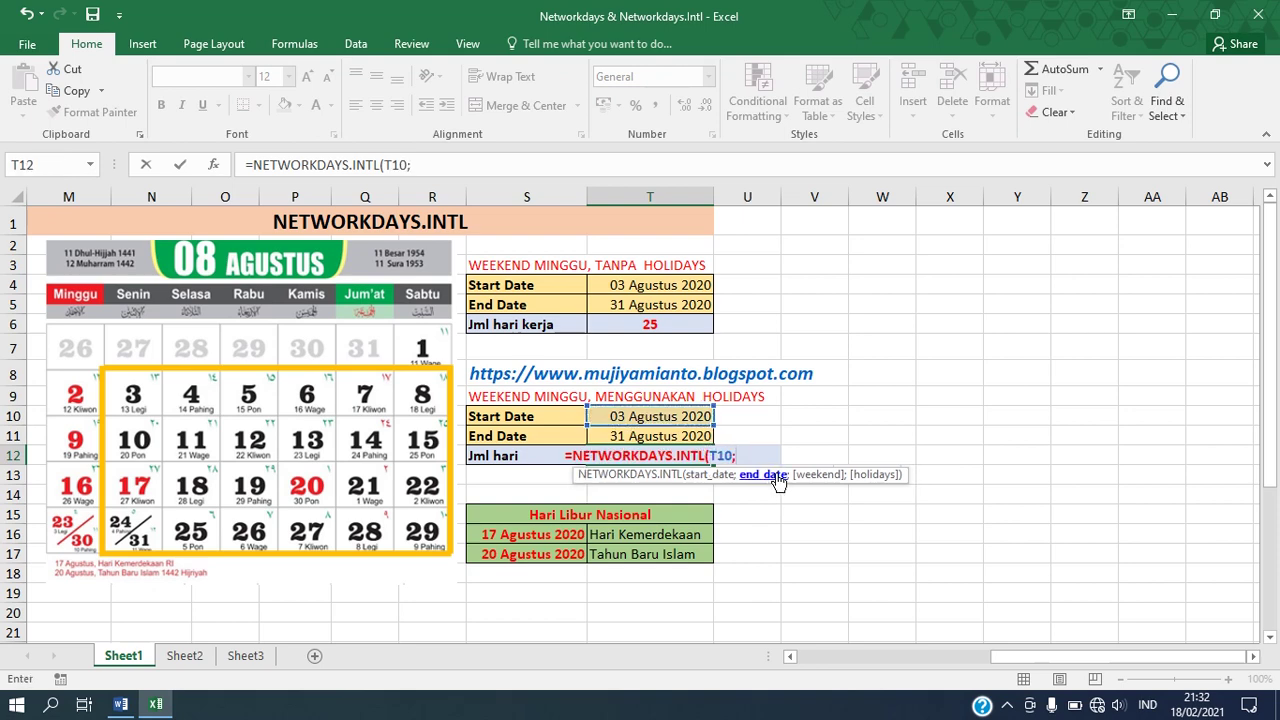
left_click(648, 436)
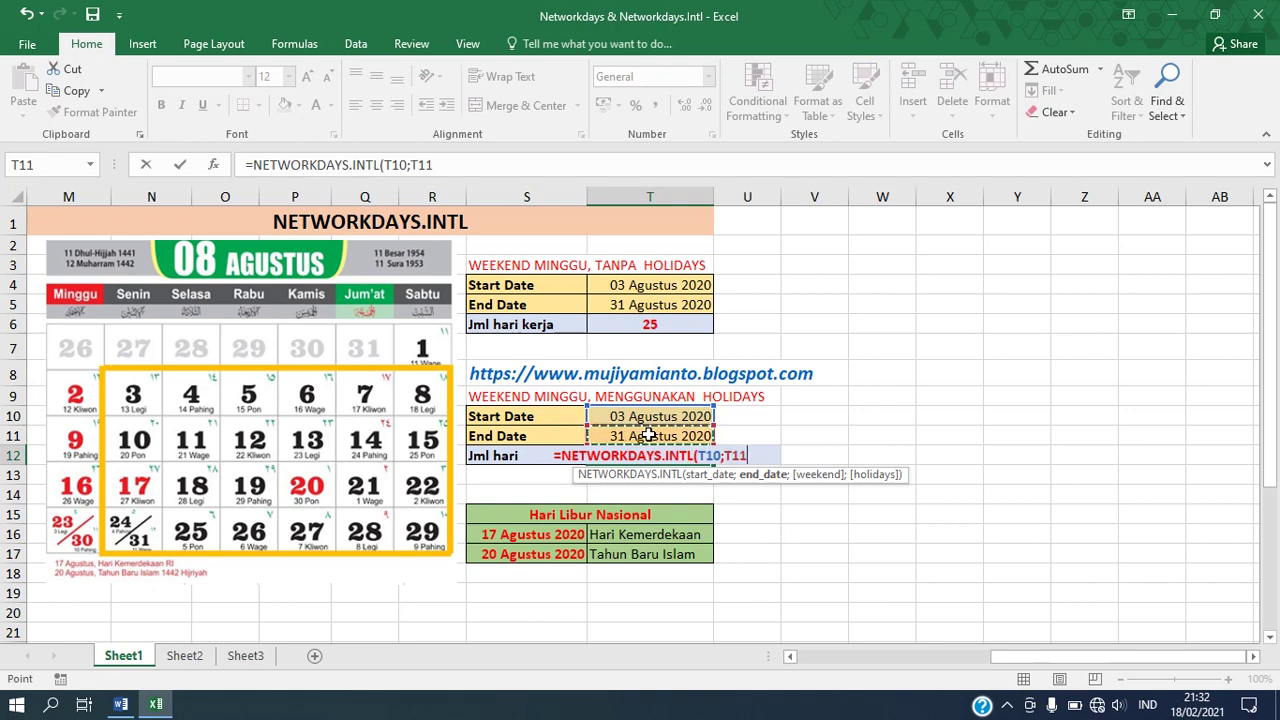
type(";")
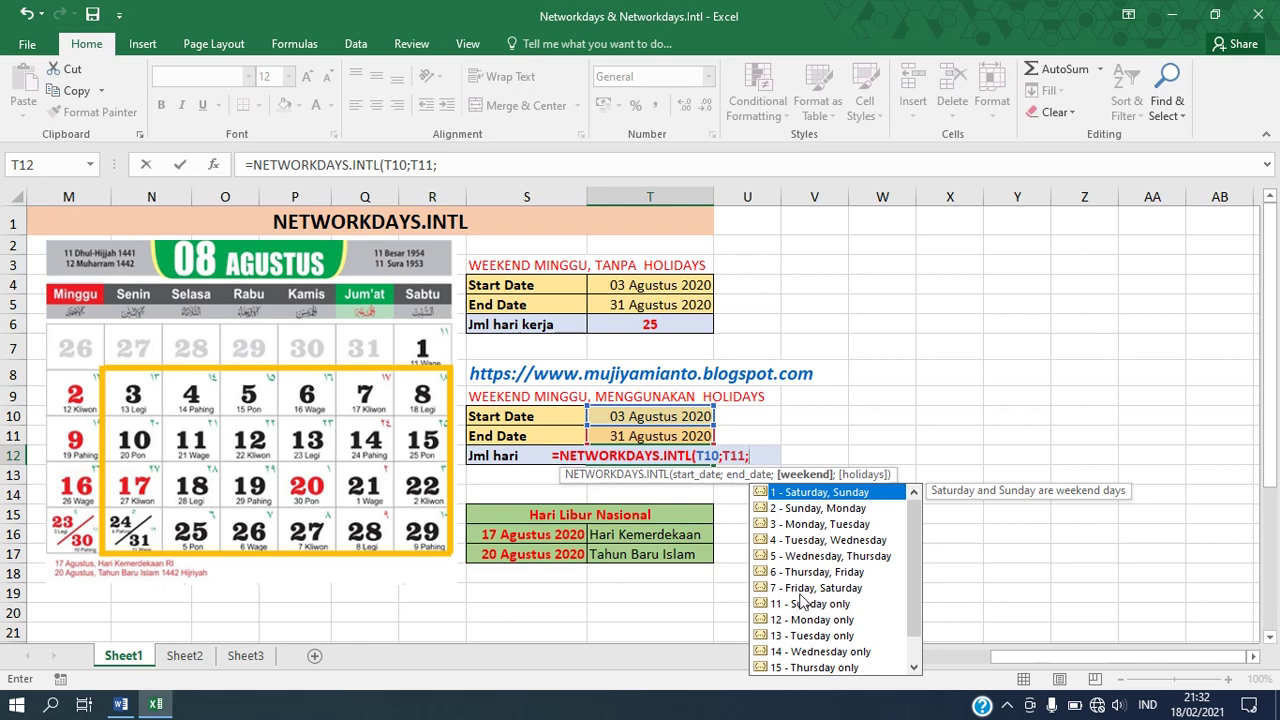
type("11")
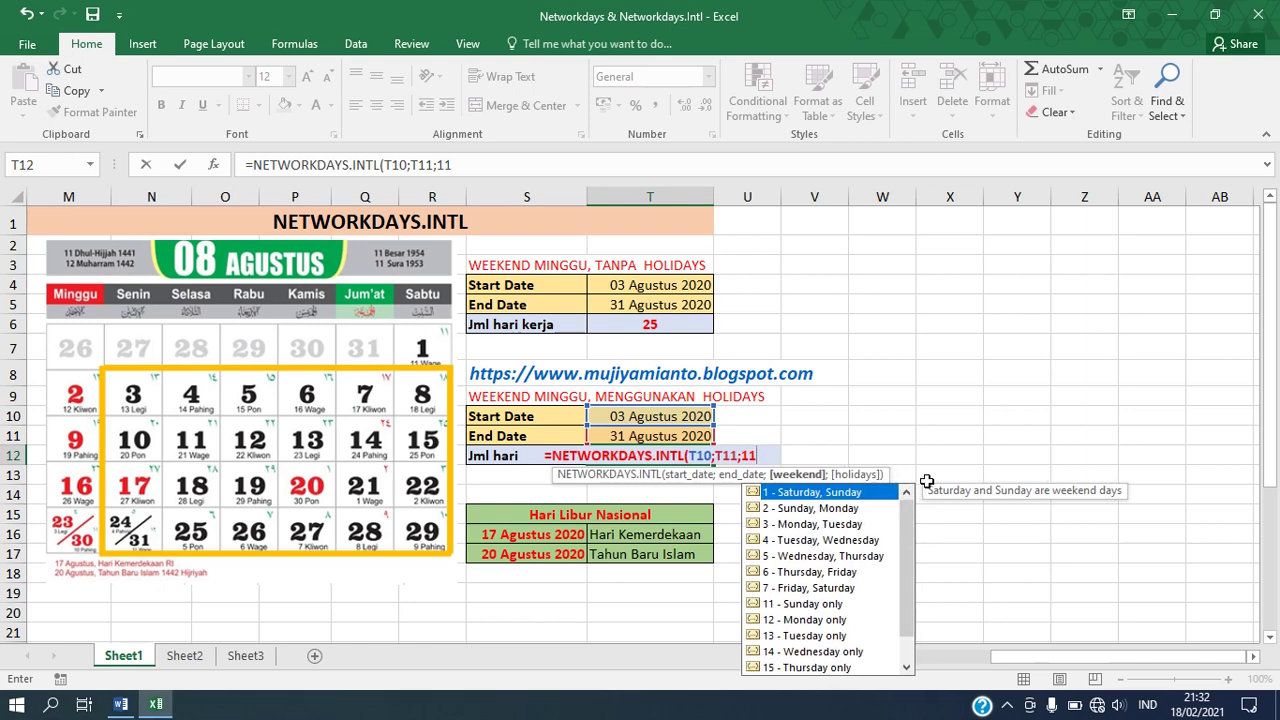
type(";")
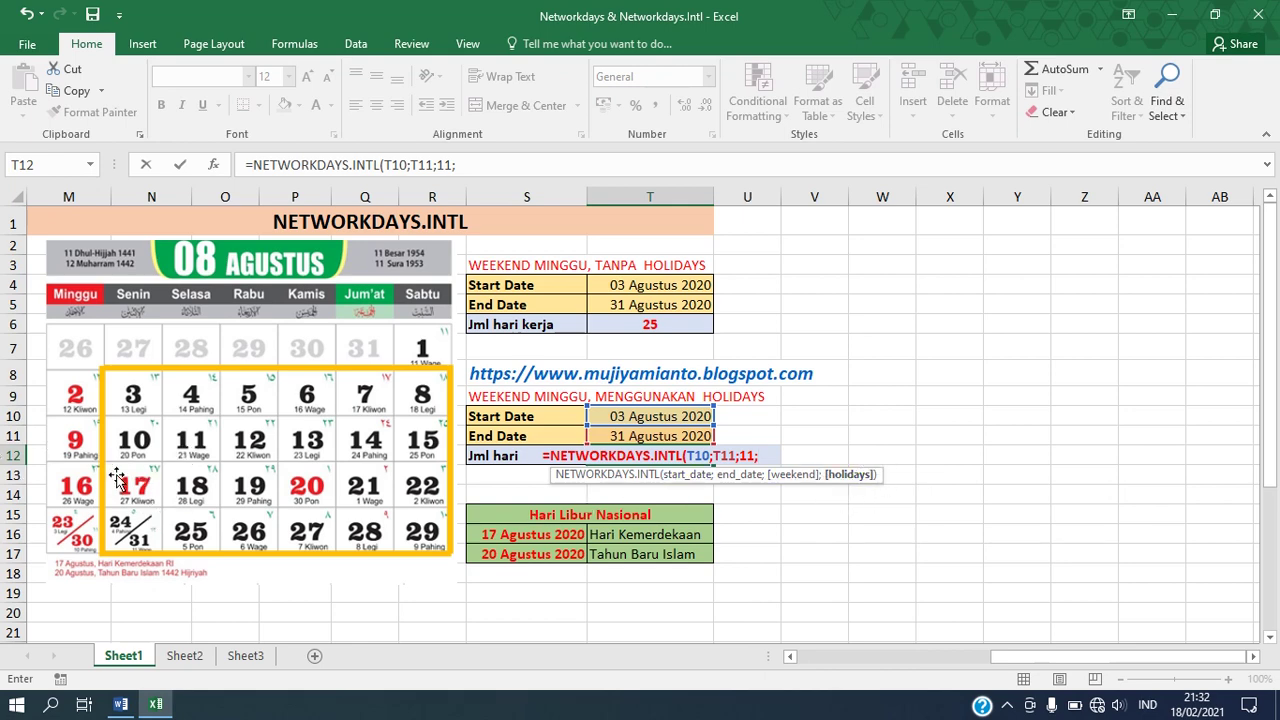
left_click(520, 535)
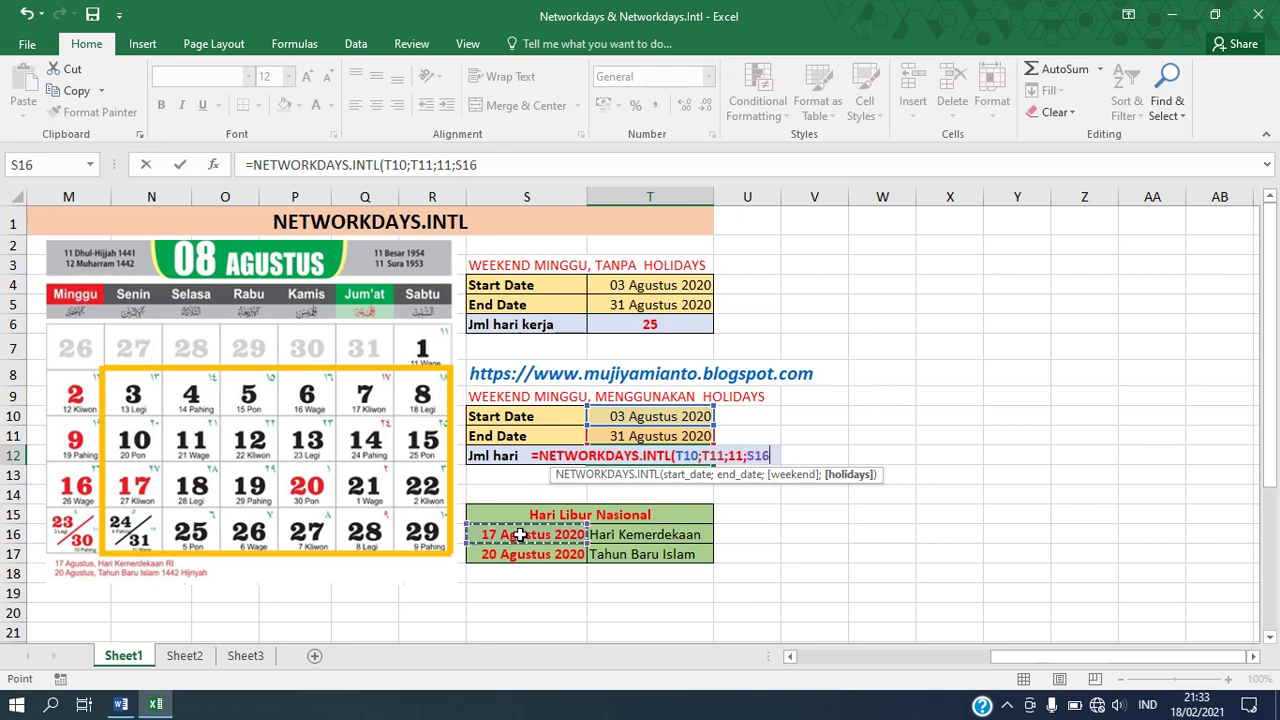
key("shift+Down")
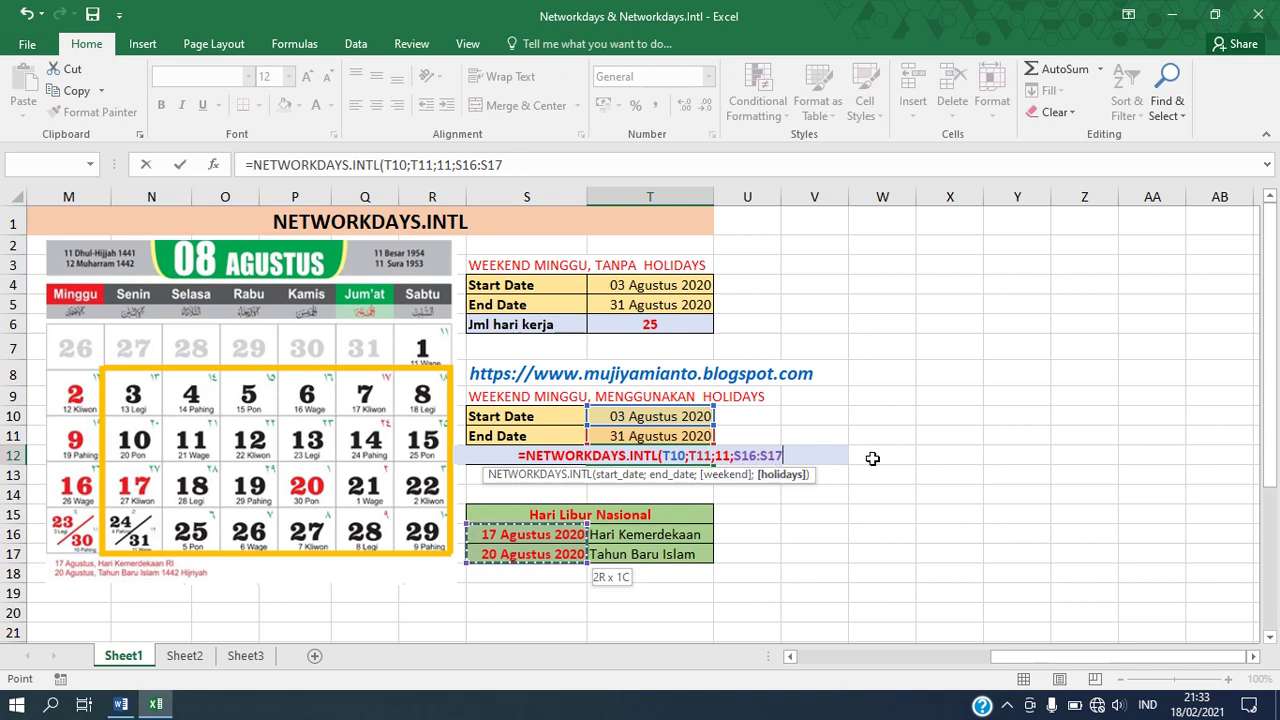
type(")")
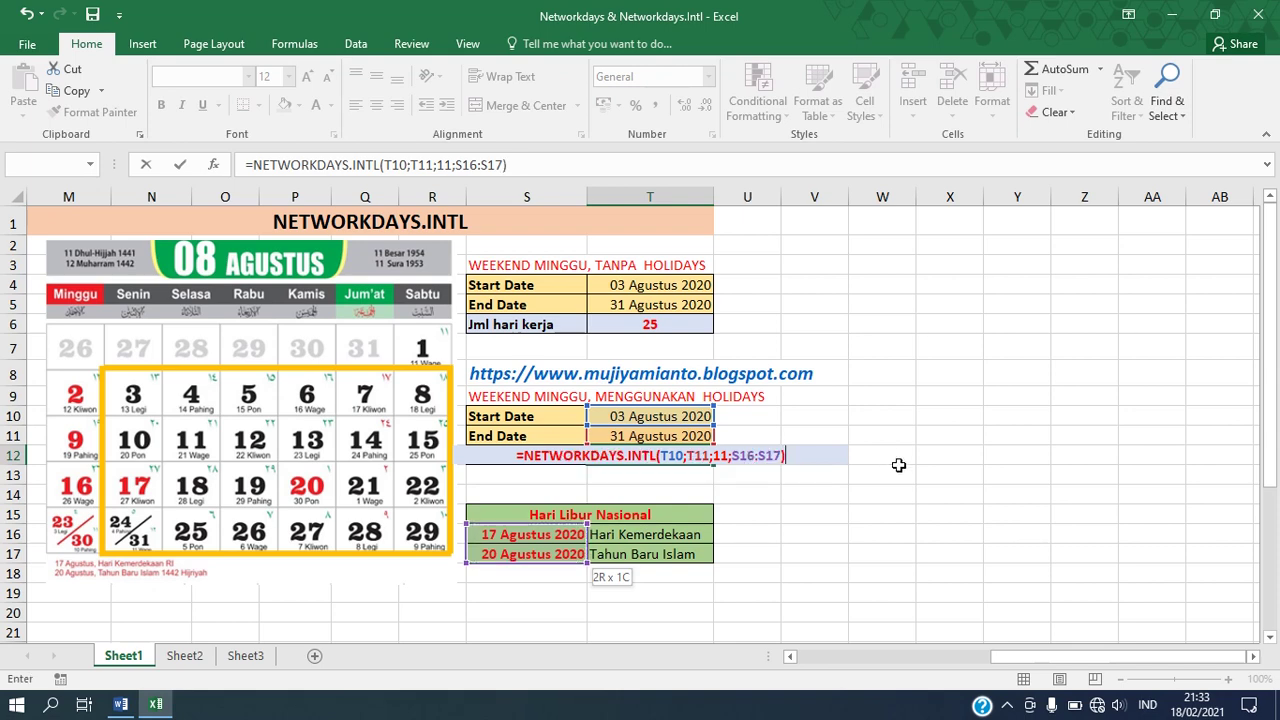
key("Return")
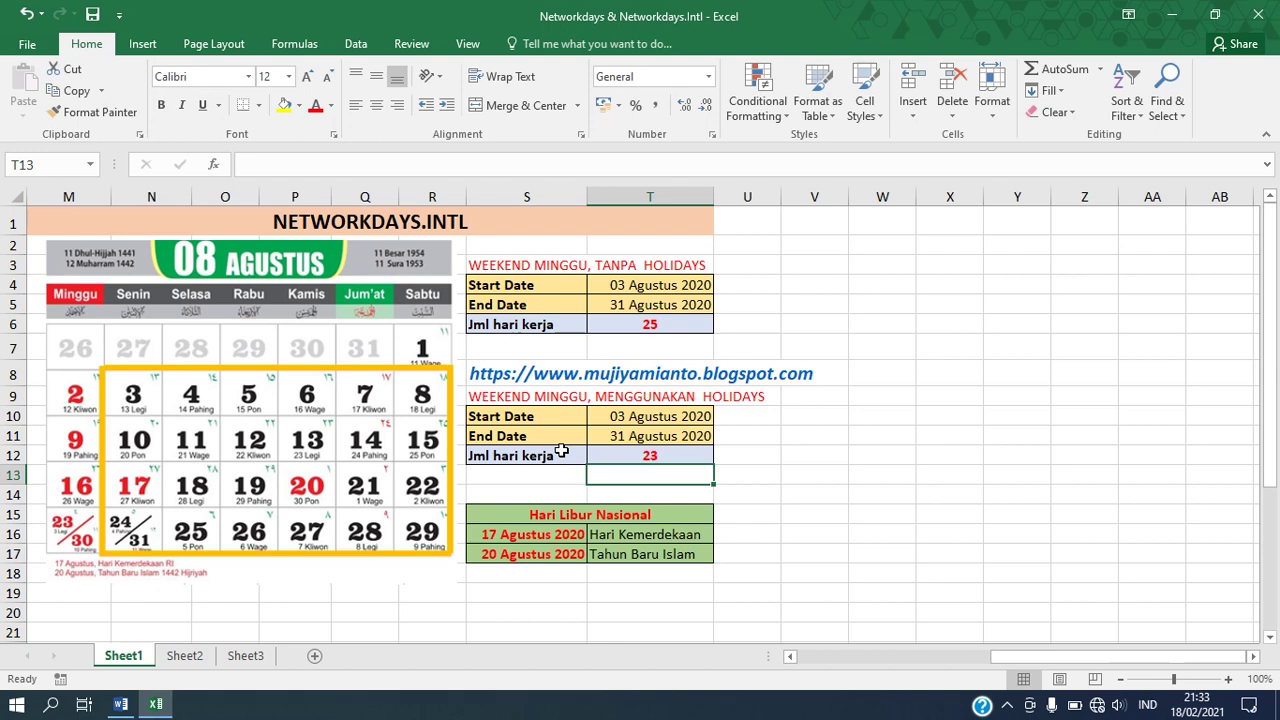
Step: Review the holidays argument of the NETWORKDAYS.INTL formula in T12
left_click(691, 452)
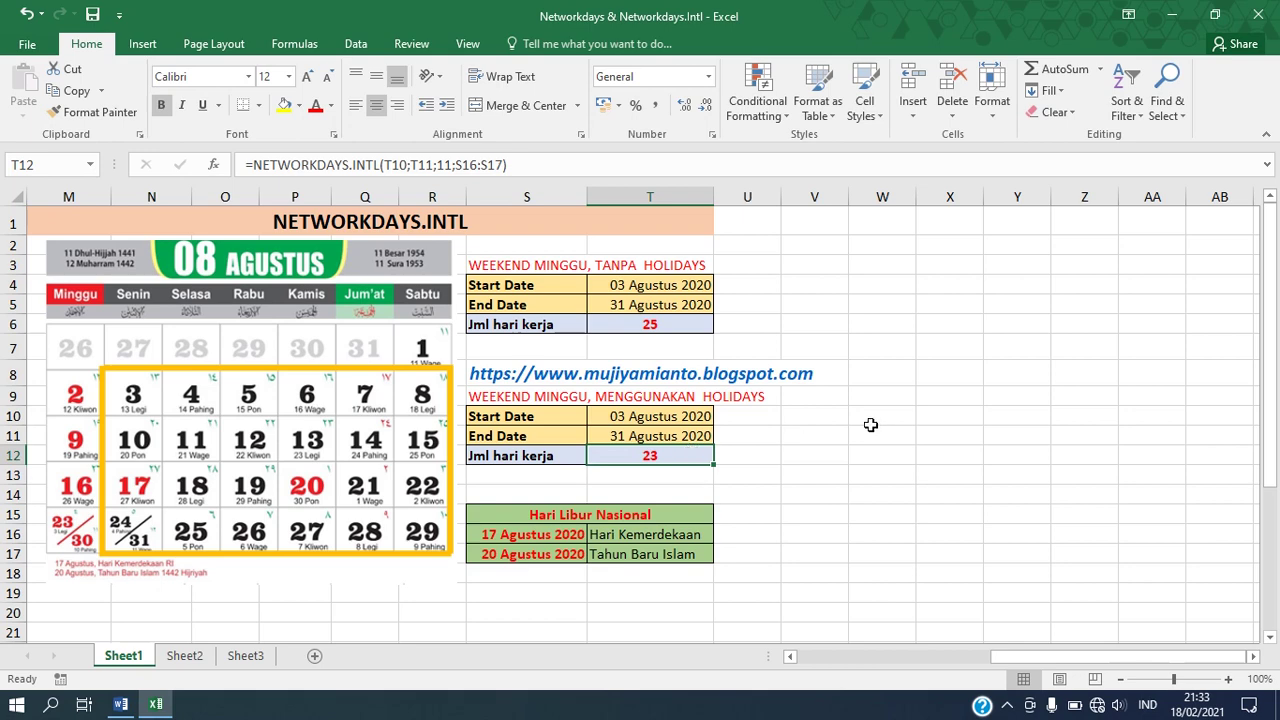
key("F2")
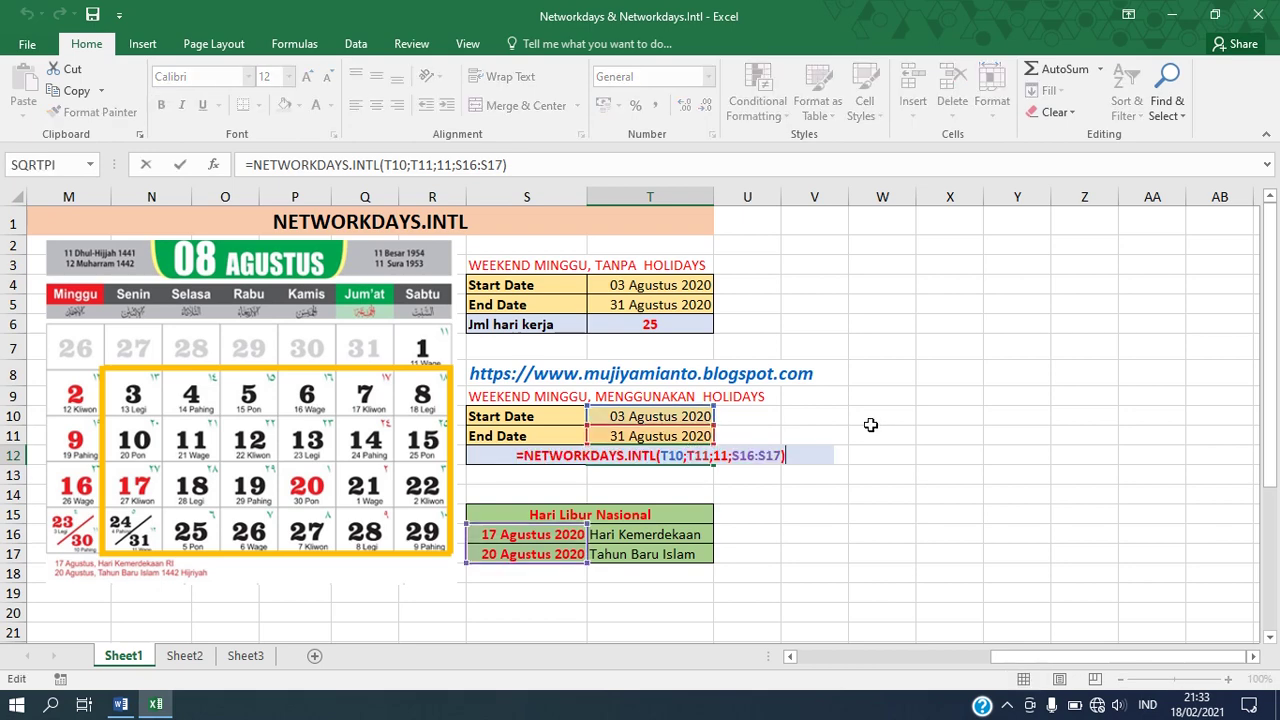
key("Left")
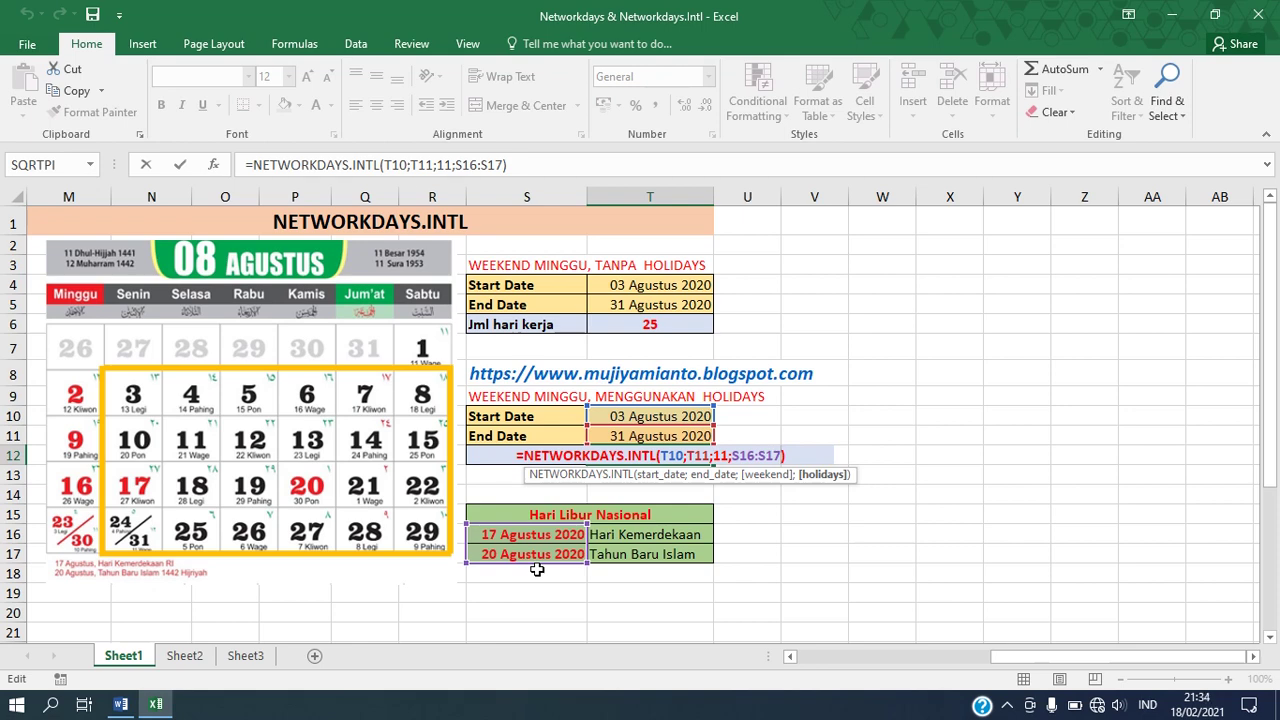
key("Return")
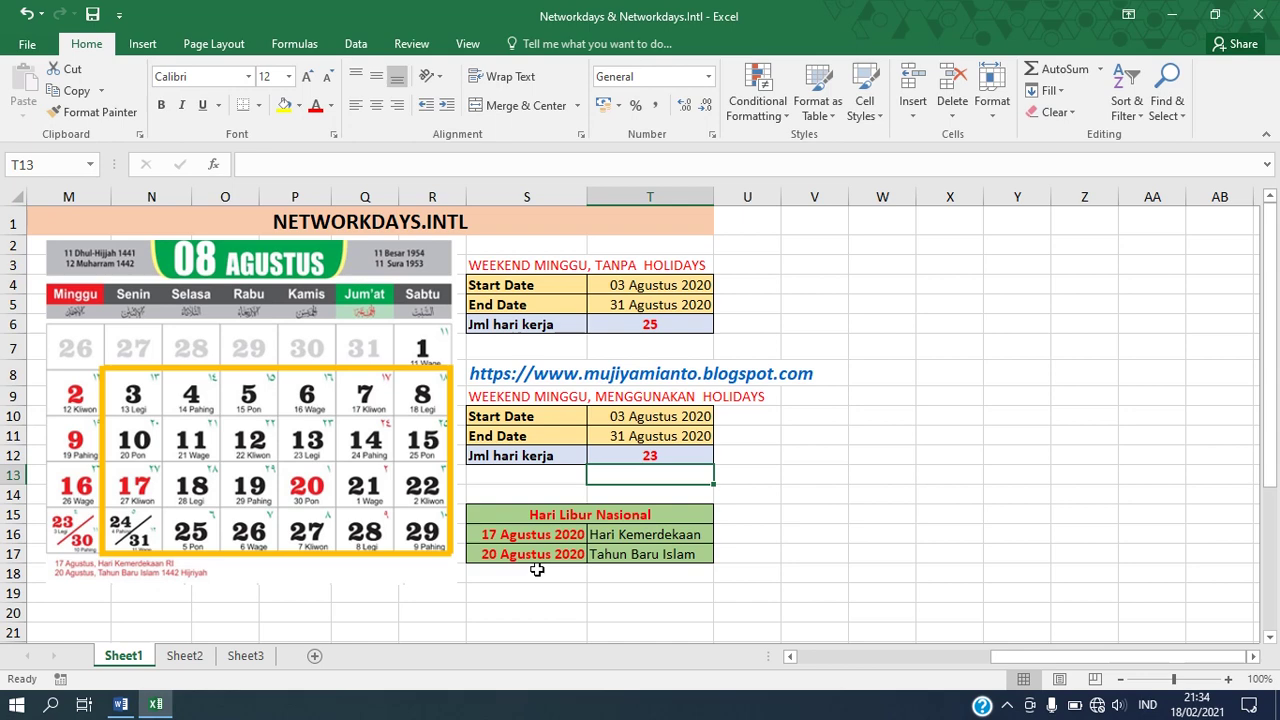
Step: Enter =NETWORKDAYS.INTL(T10;T11;11;2) in T13 to test a plain number as the holidays argument
type("=NE")
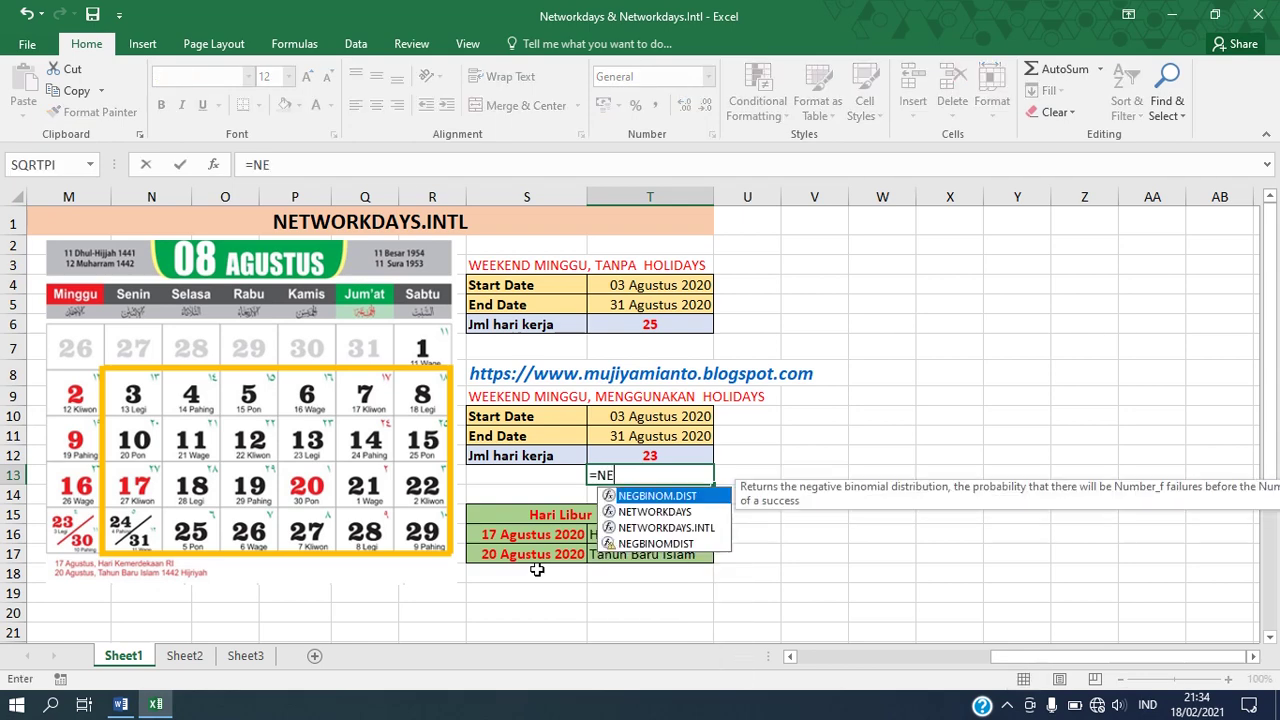
type("TWORK")
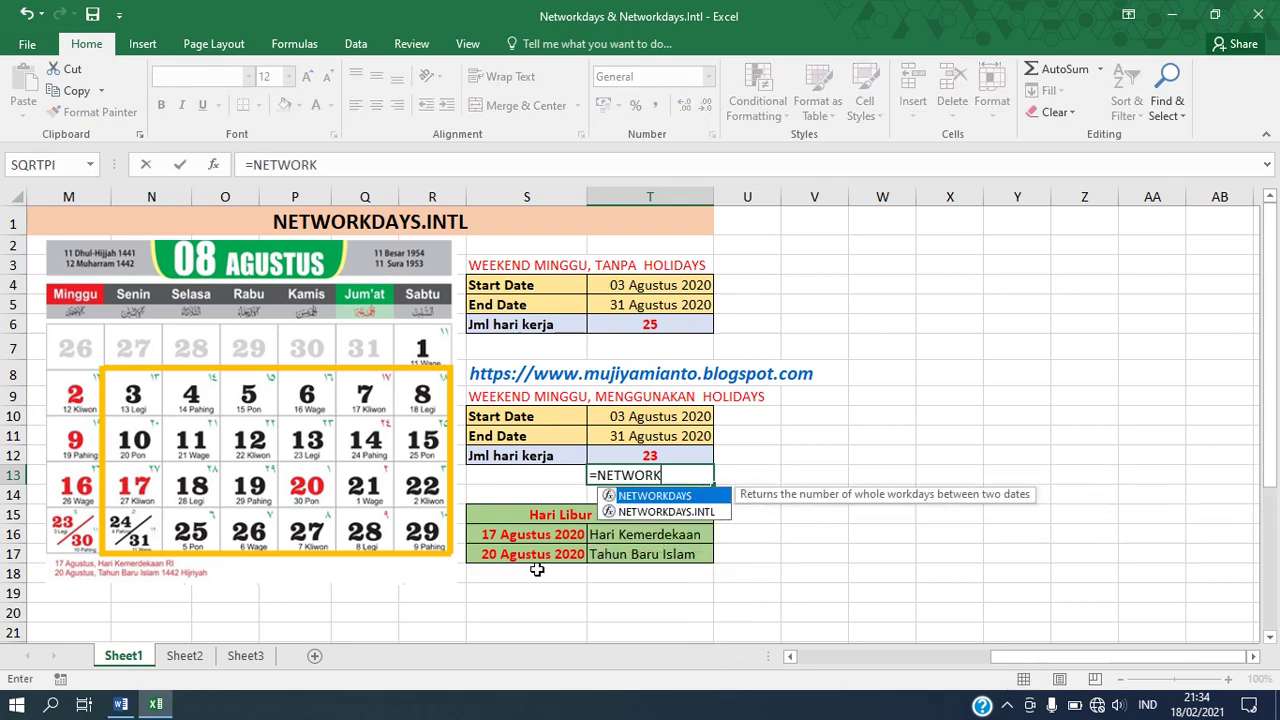
type("DAYS.I")
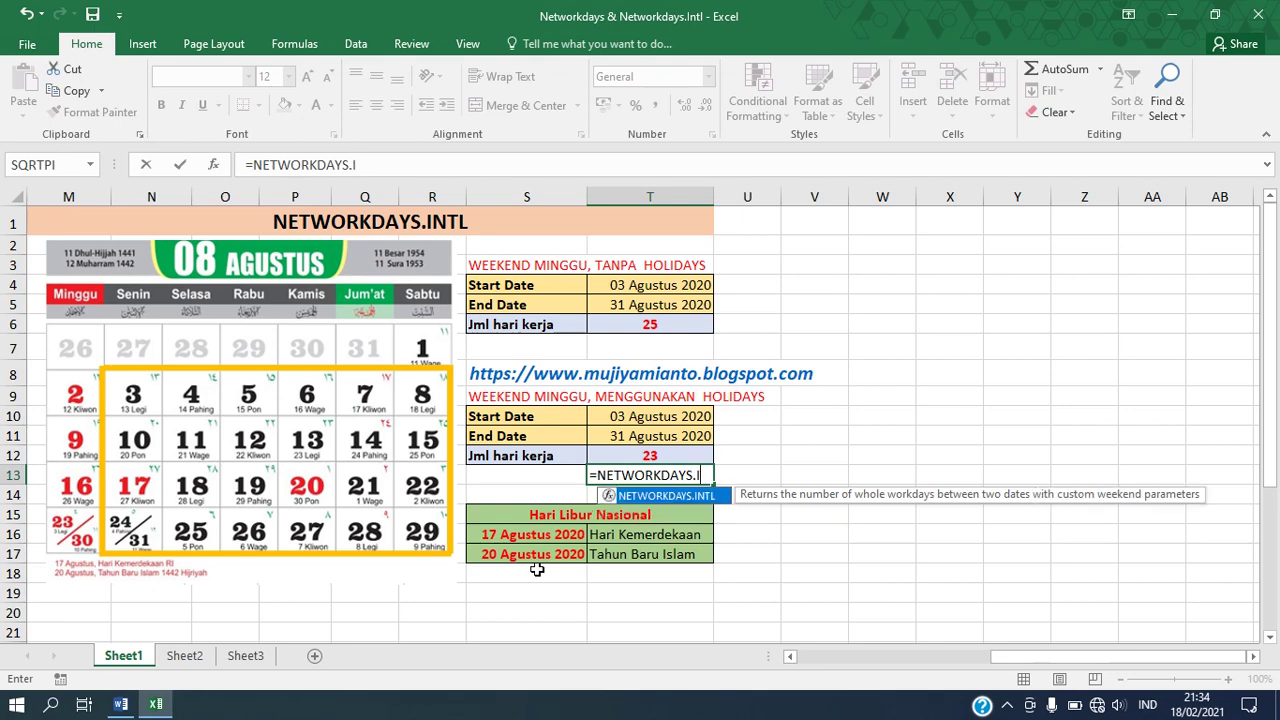
type("NTL(")
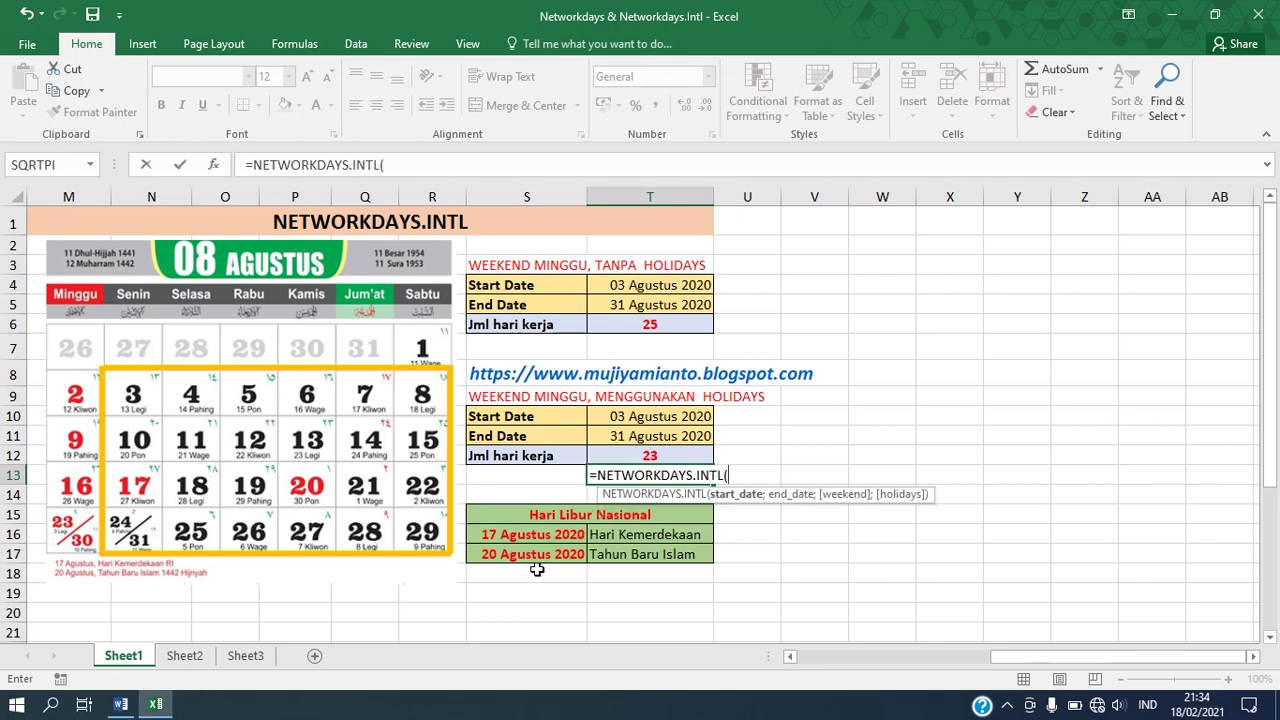
left_click(658, 416)
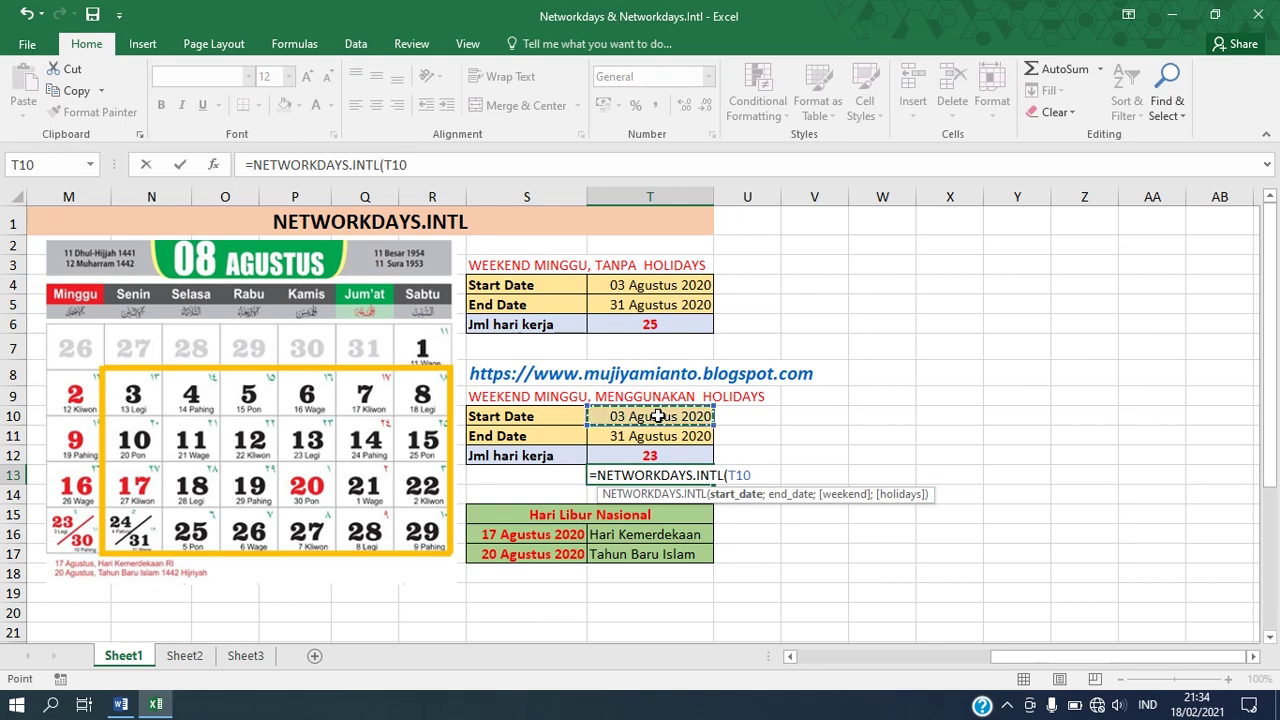
type(";")
left_click(676, 437)
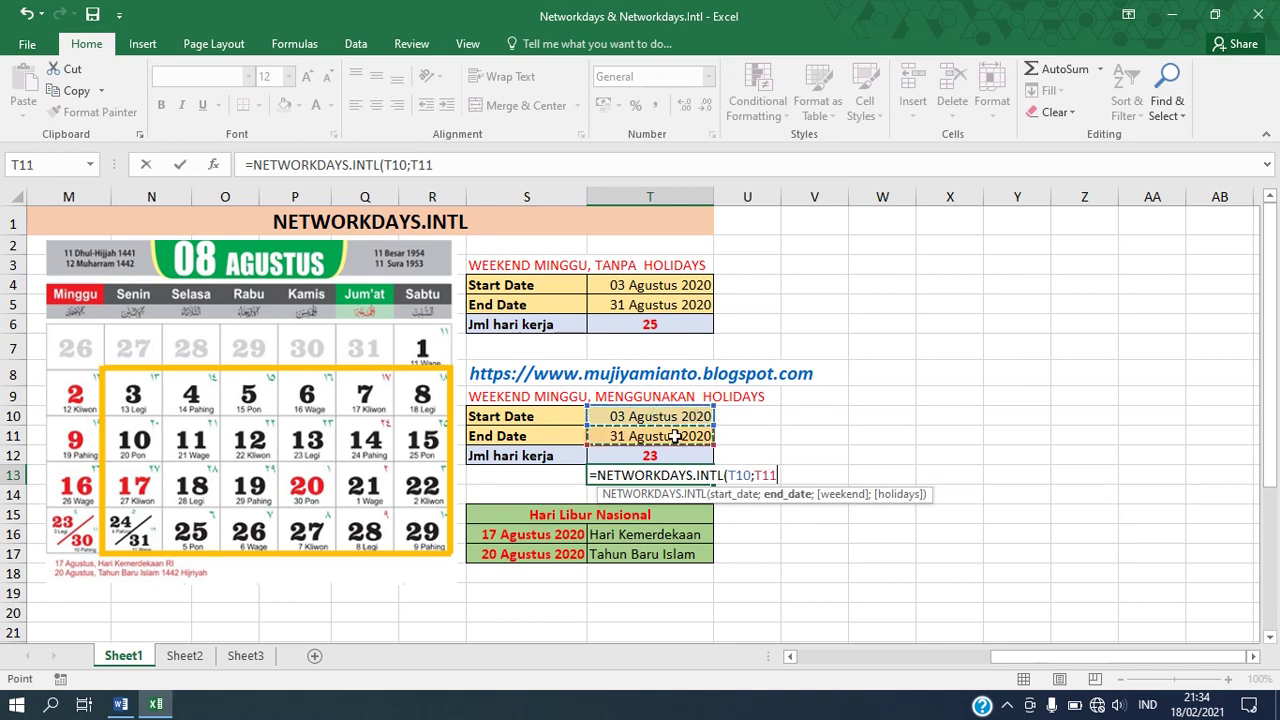
type(";")
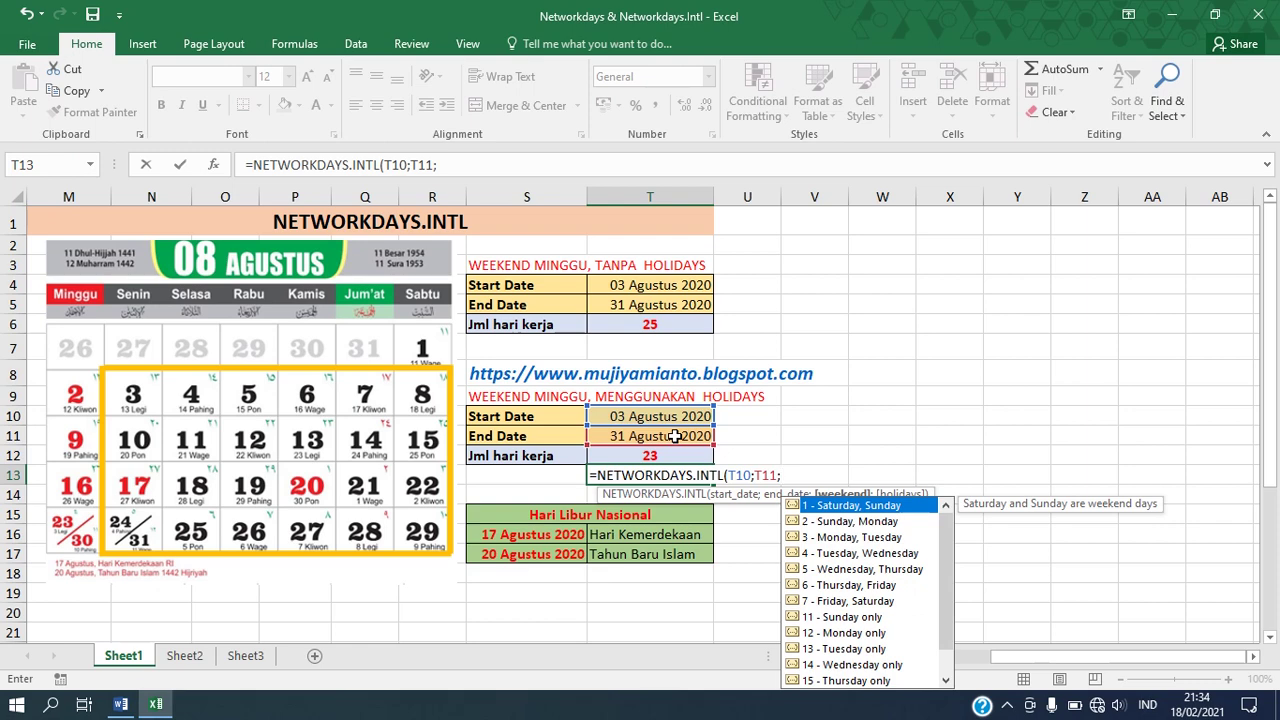
type("11;2")
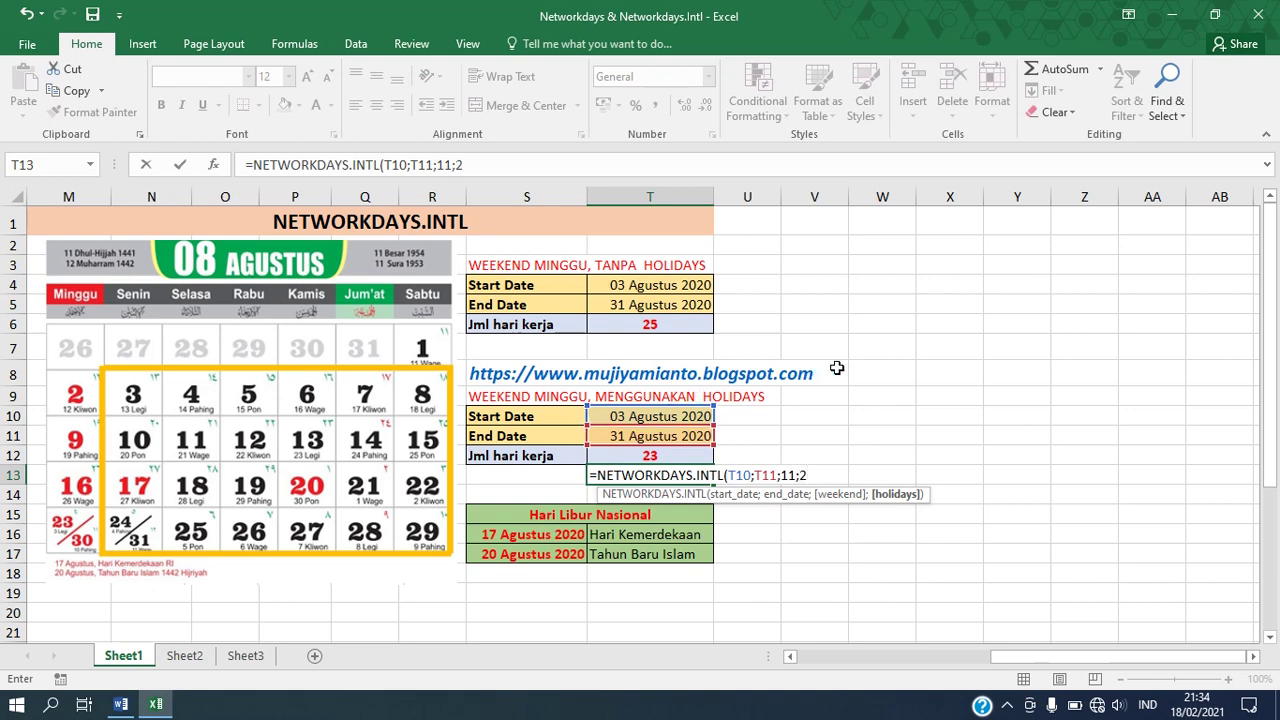
type(")")
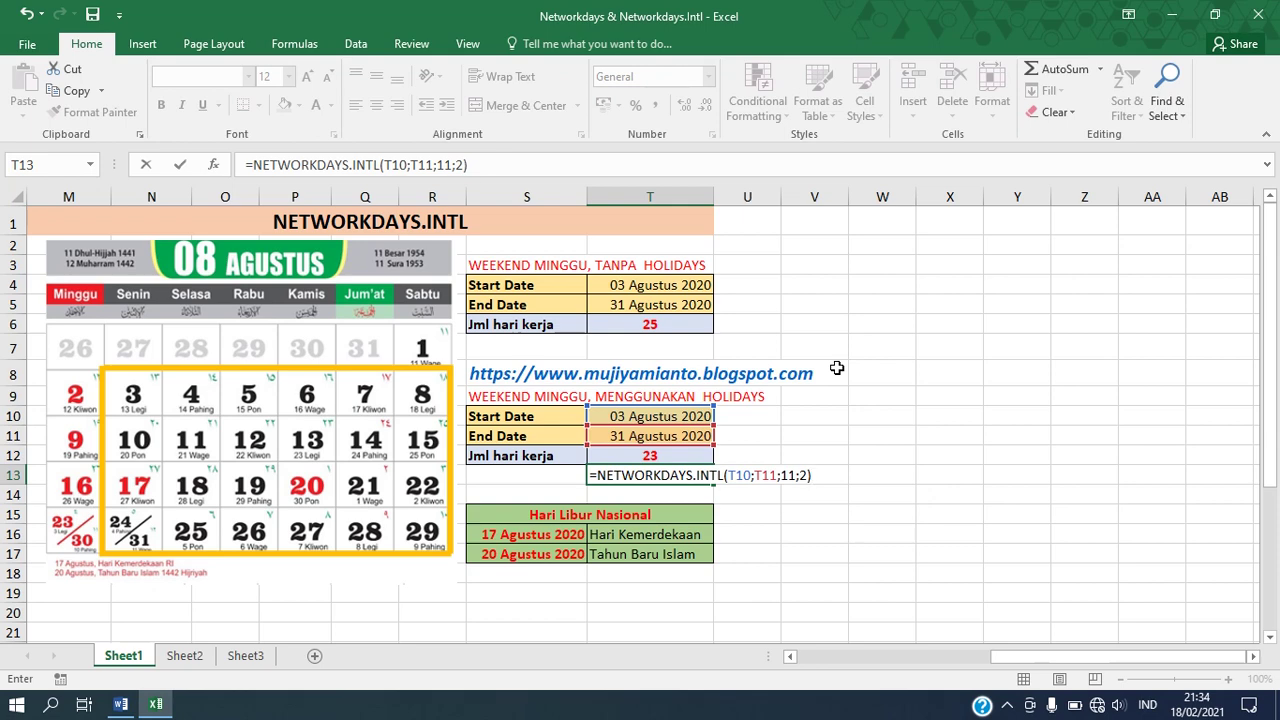
key("Return")
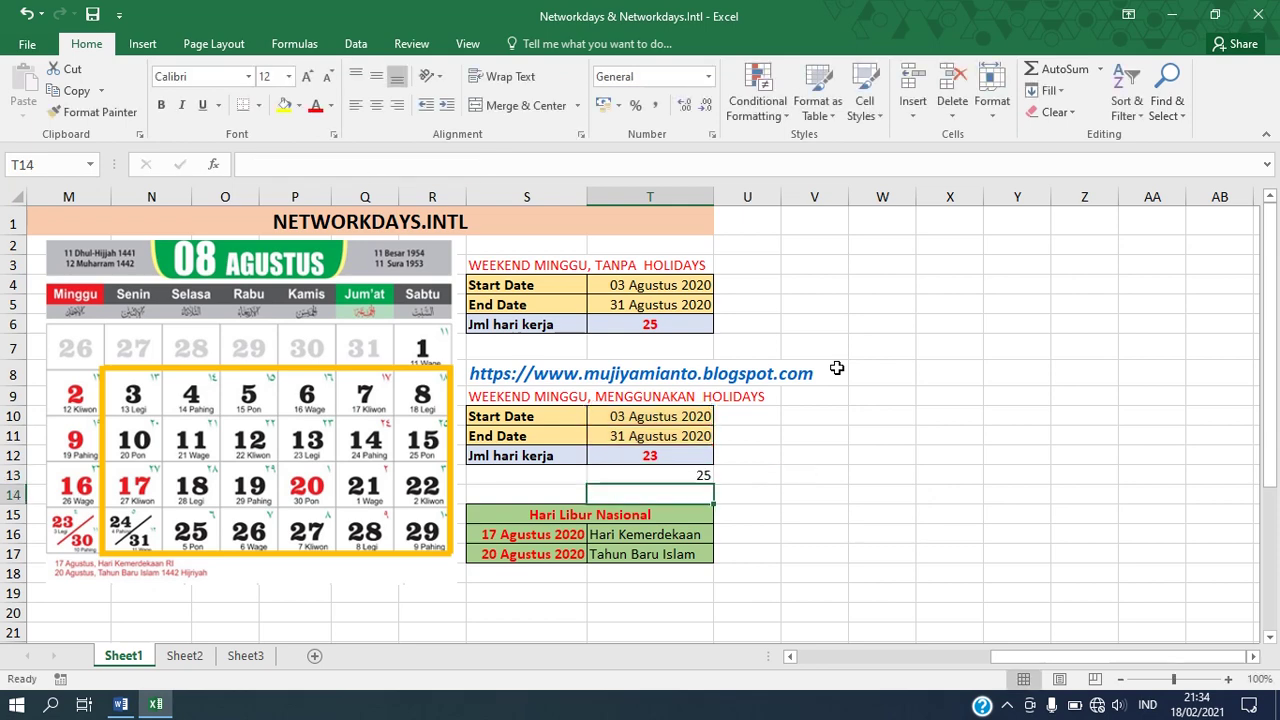
Step: Replace the holidays argument of the T13 formula with the single holiday date in S16
left_click(686, 474)
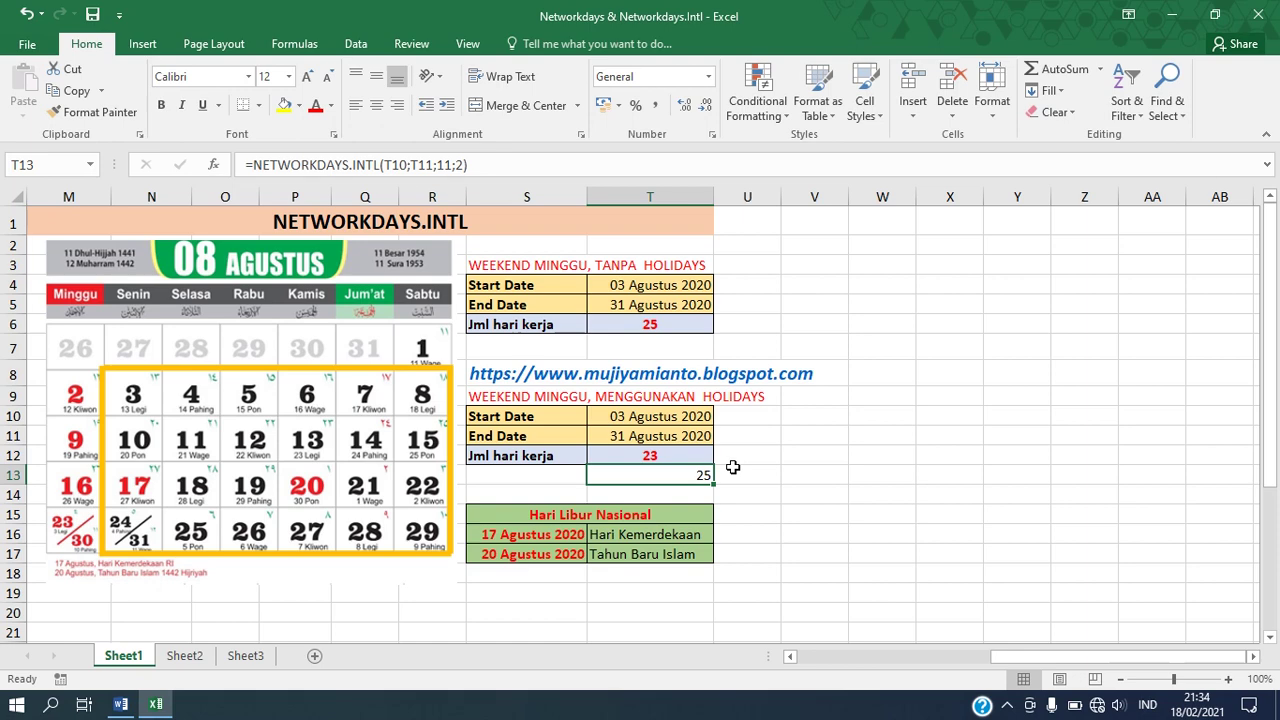
key("F2")
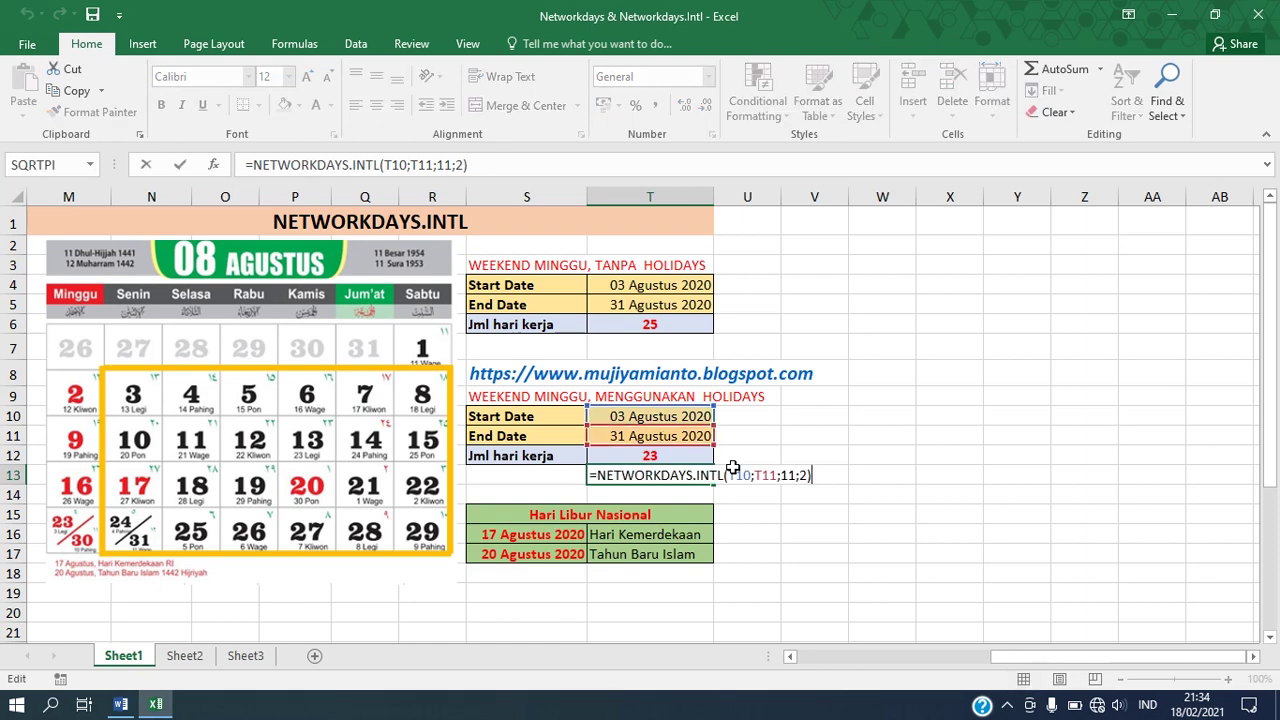
key("Left")
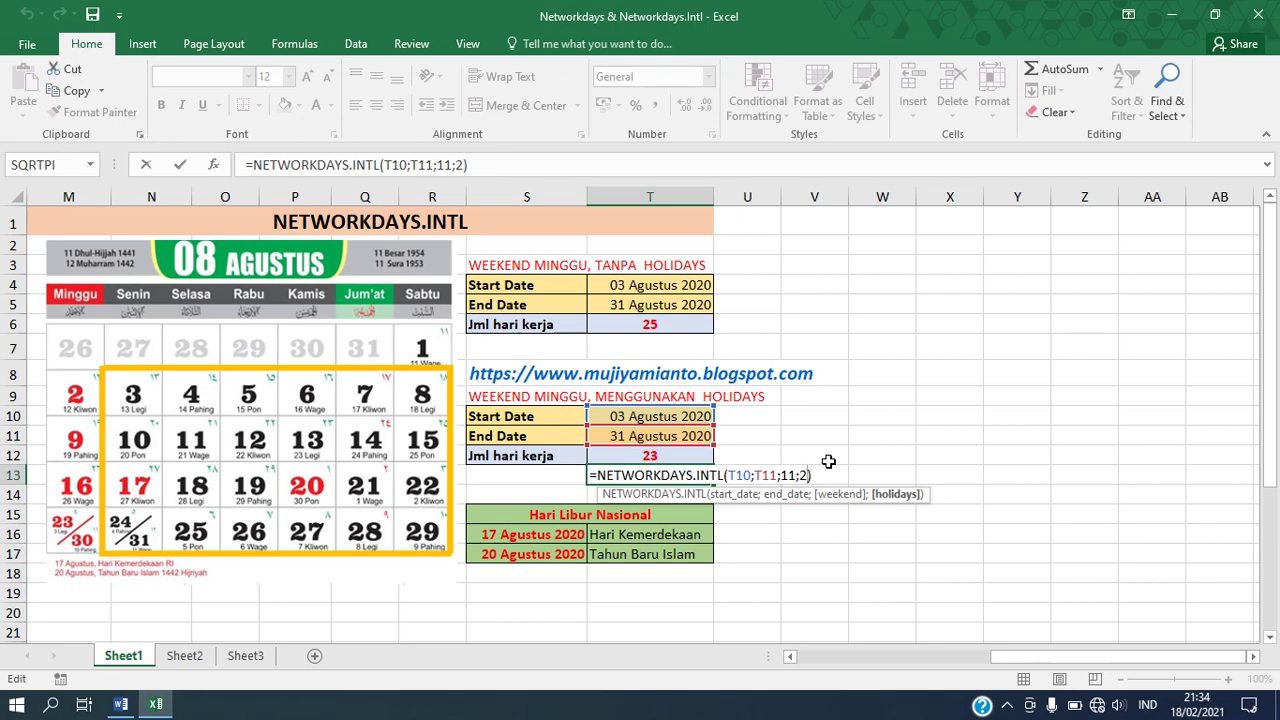
key("BackSpace")
left_click(536, 533)
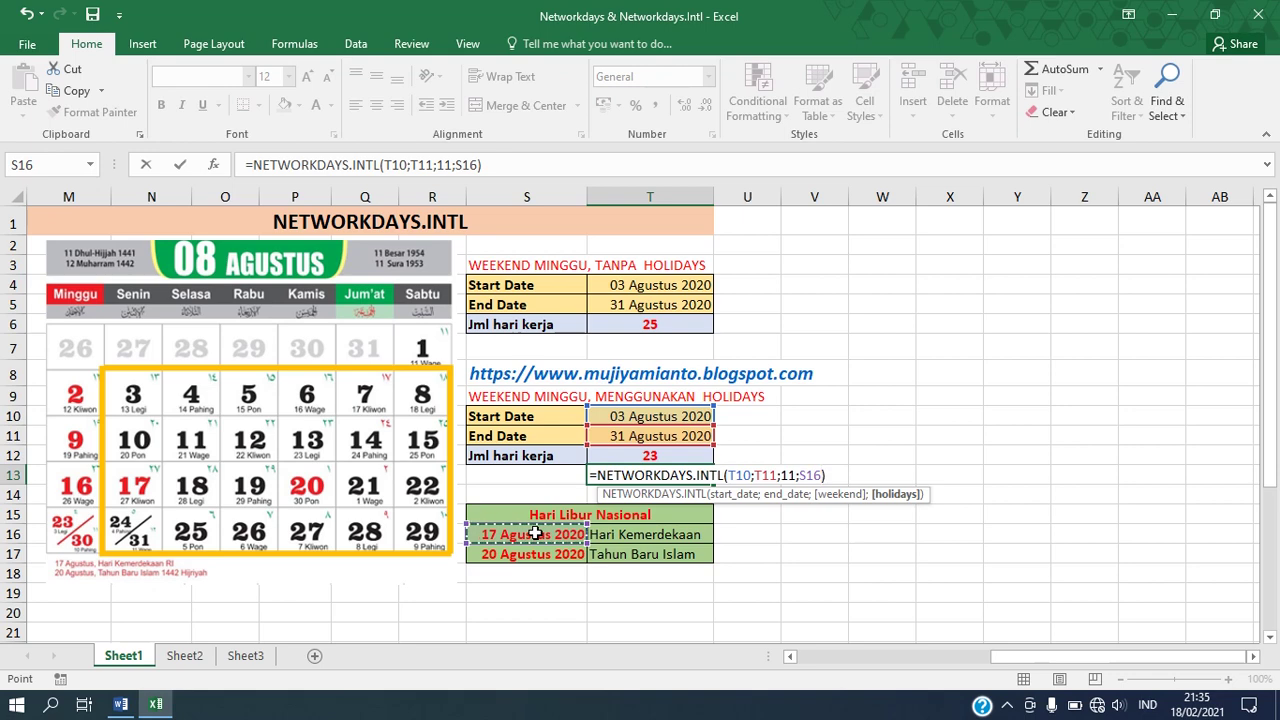
key("Return")
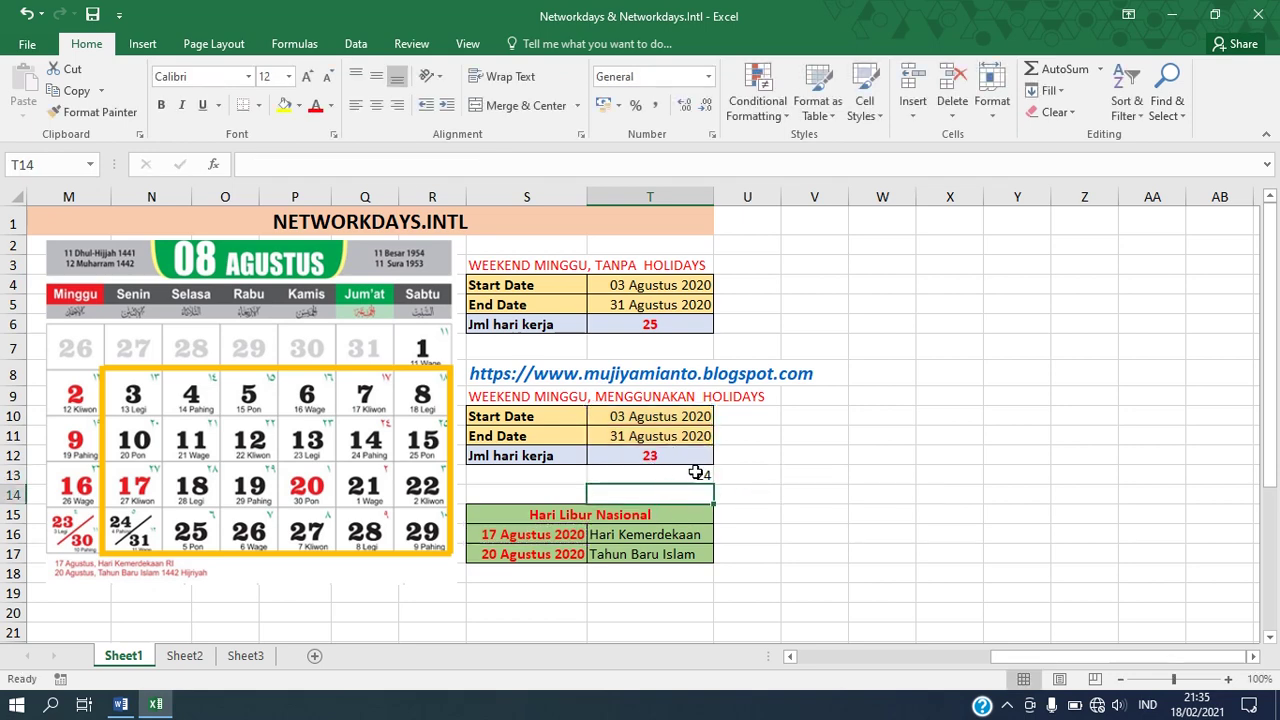
Step: Check the stored holiday dates in S16 and S17, and enter 17 Agustus 2020 in S19 for comparison
left_click(538, 536)
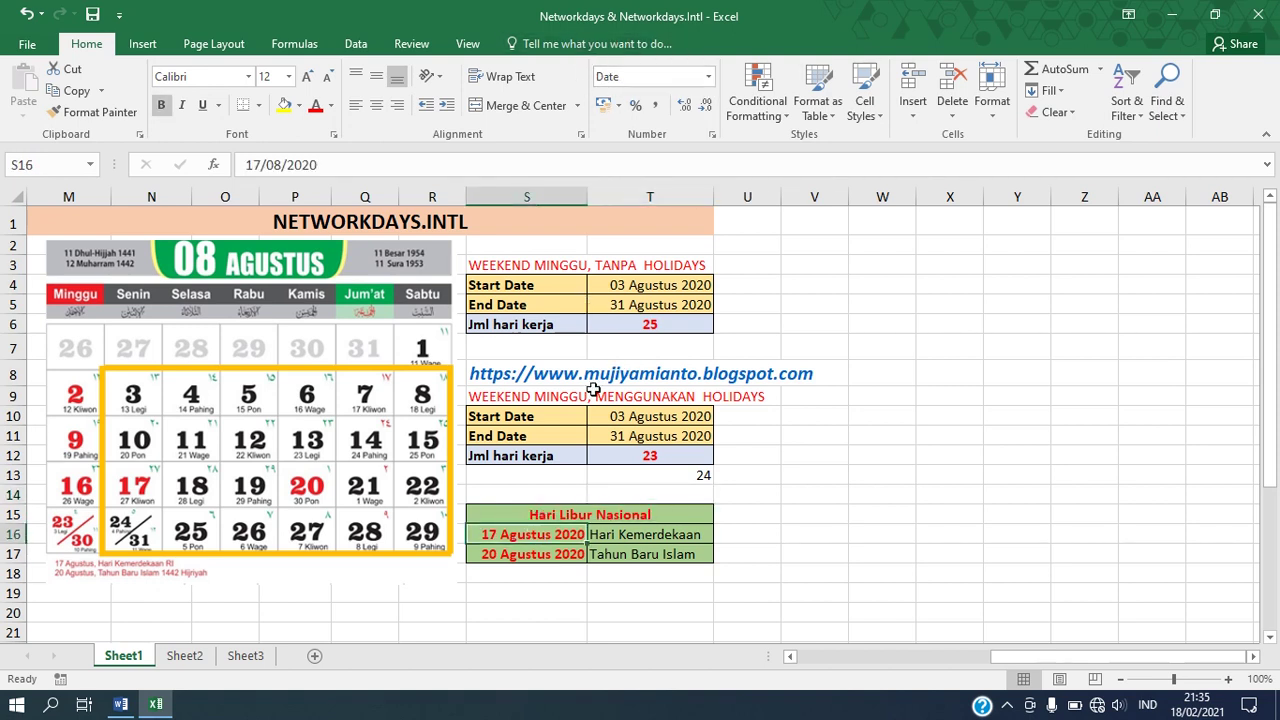
left_click(530, 555)
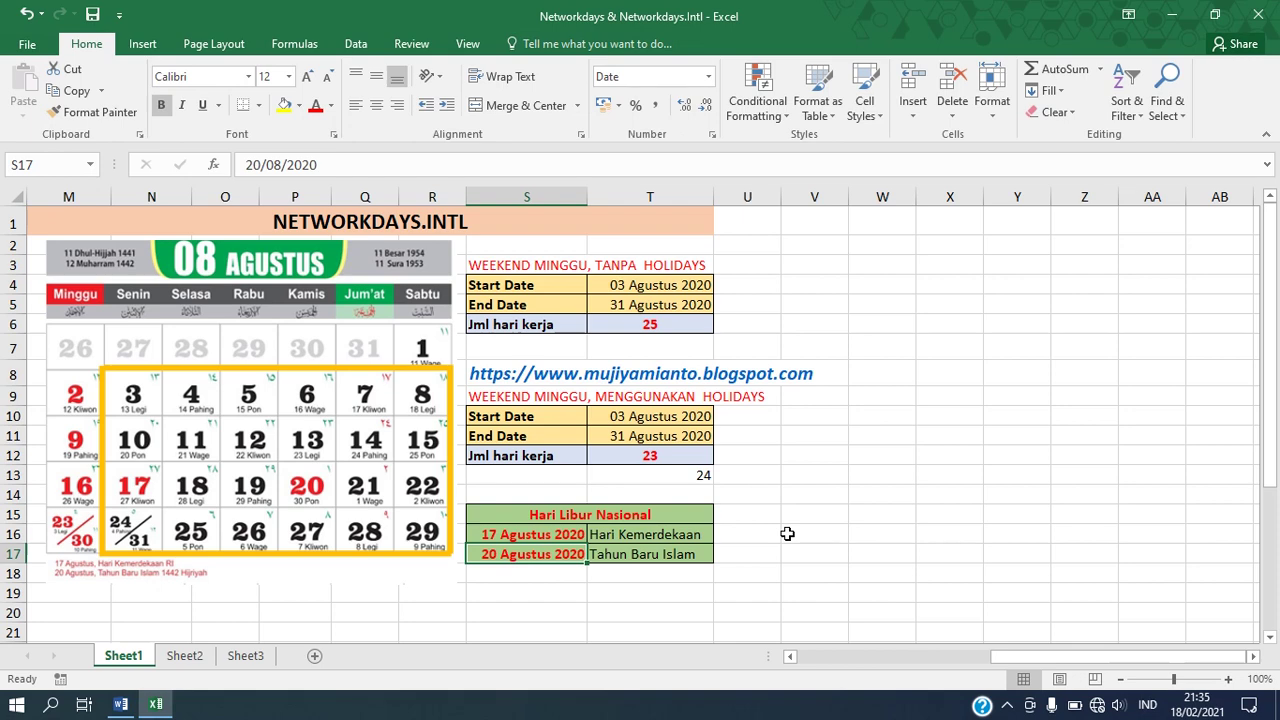
left_click(547, 597)
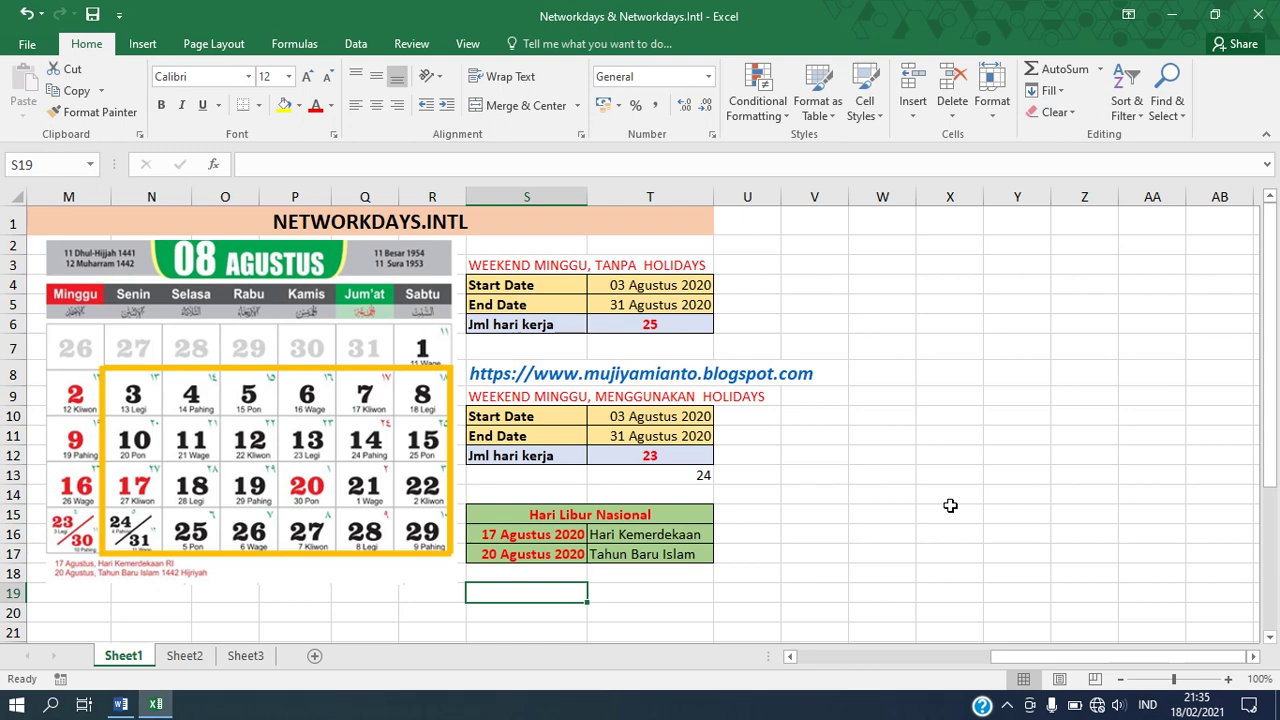
type("17")
type("A")
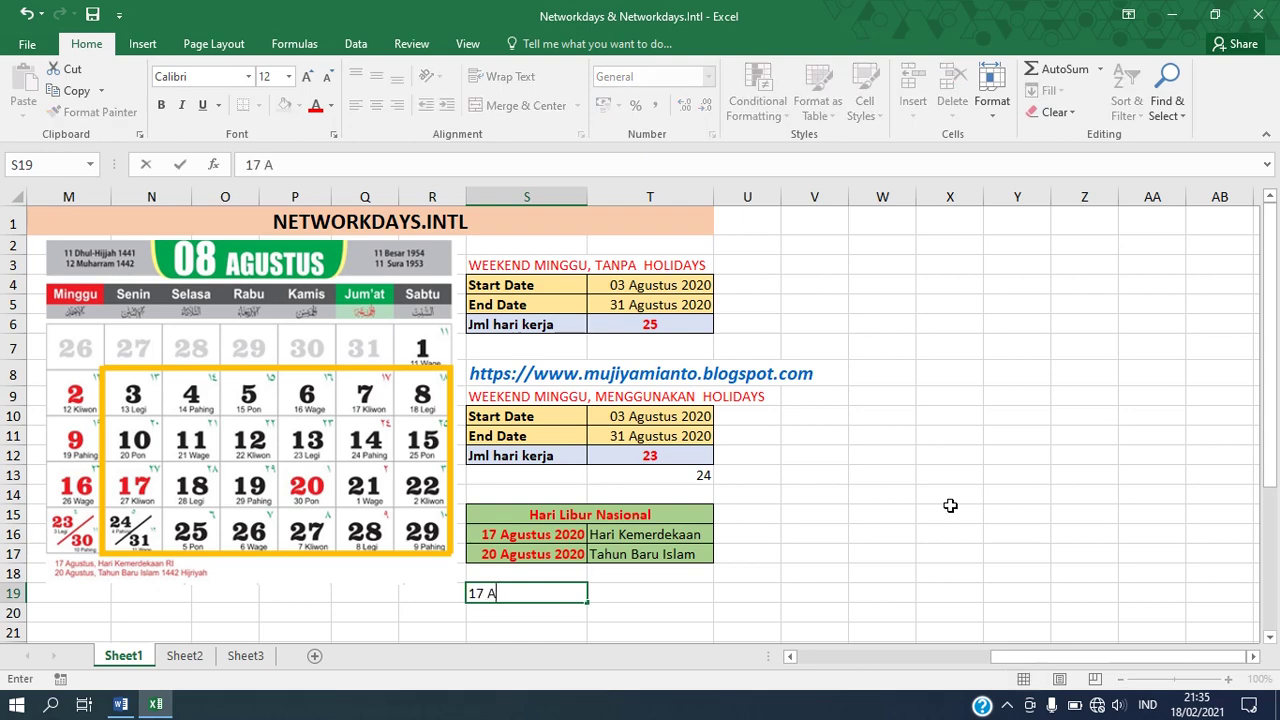
type("gustus 2020")
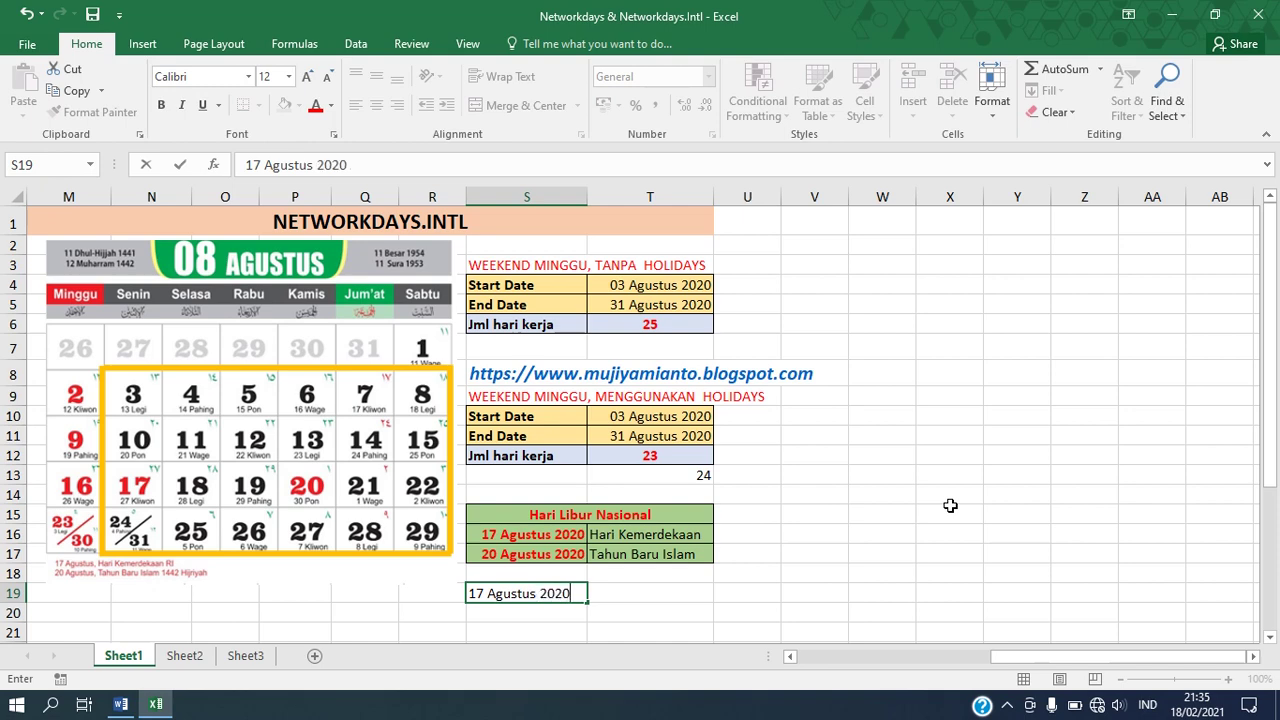
key("Return")
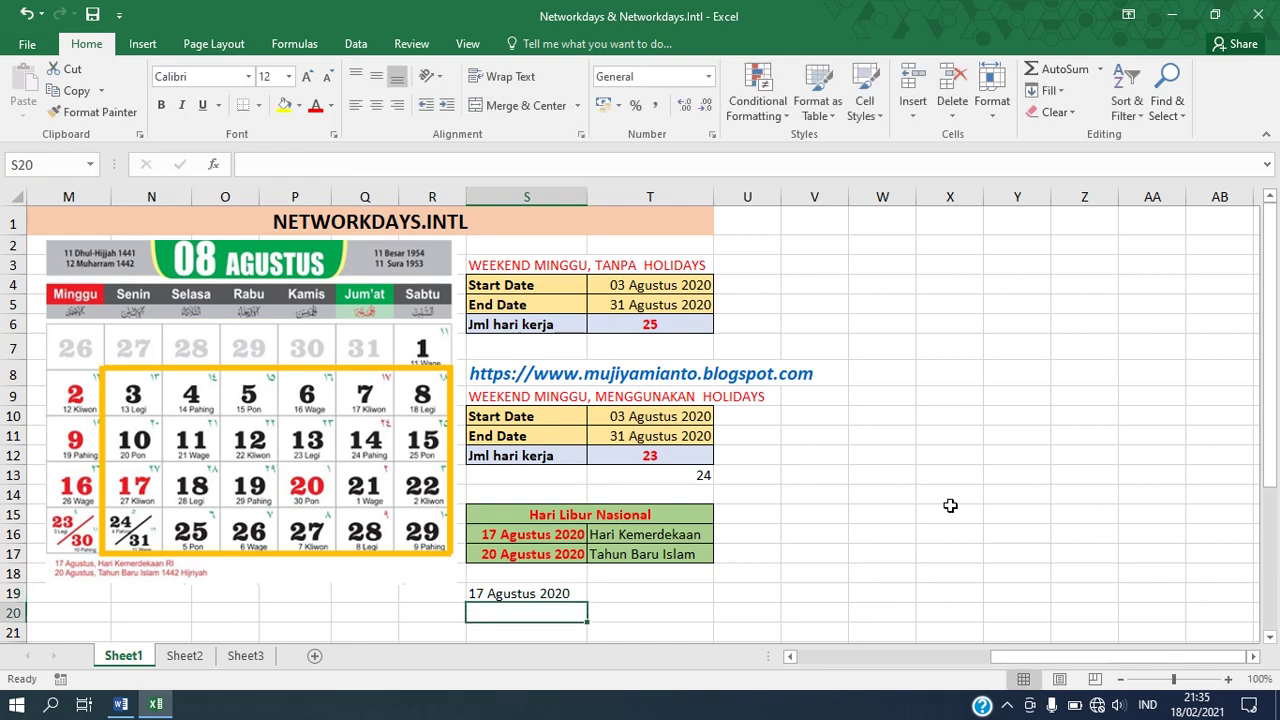
Step: Compare the number format and format previews of the typed date in S19 with those of the holiday date in S16
key("Up")
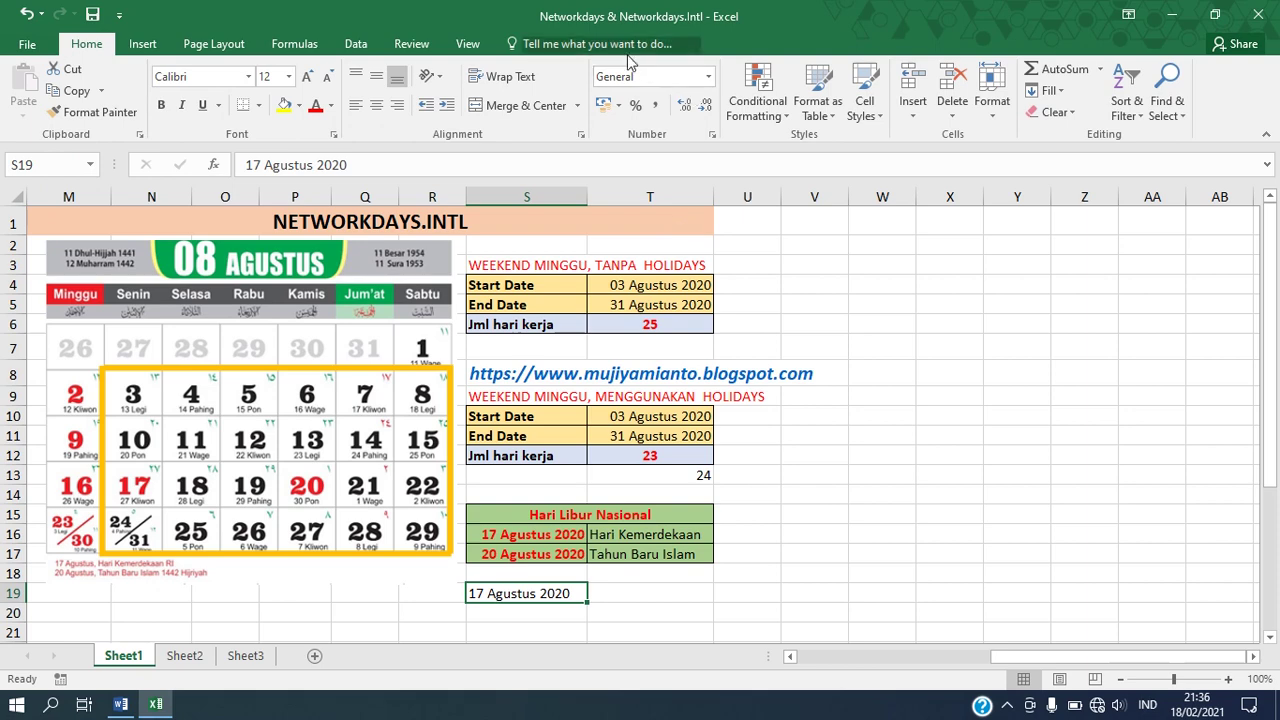
left_click(710, 77)
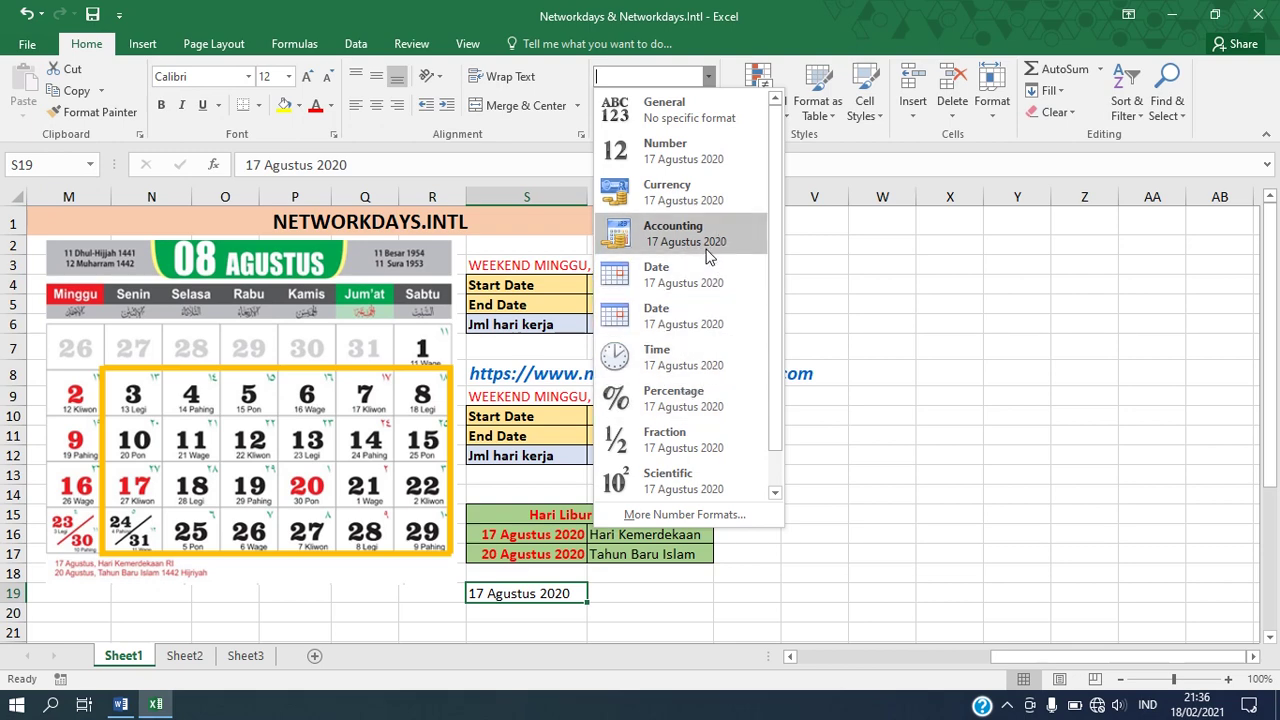
left_click(810, 318)
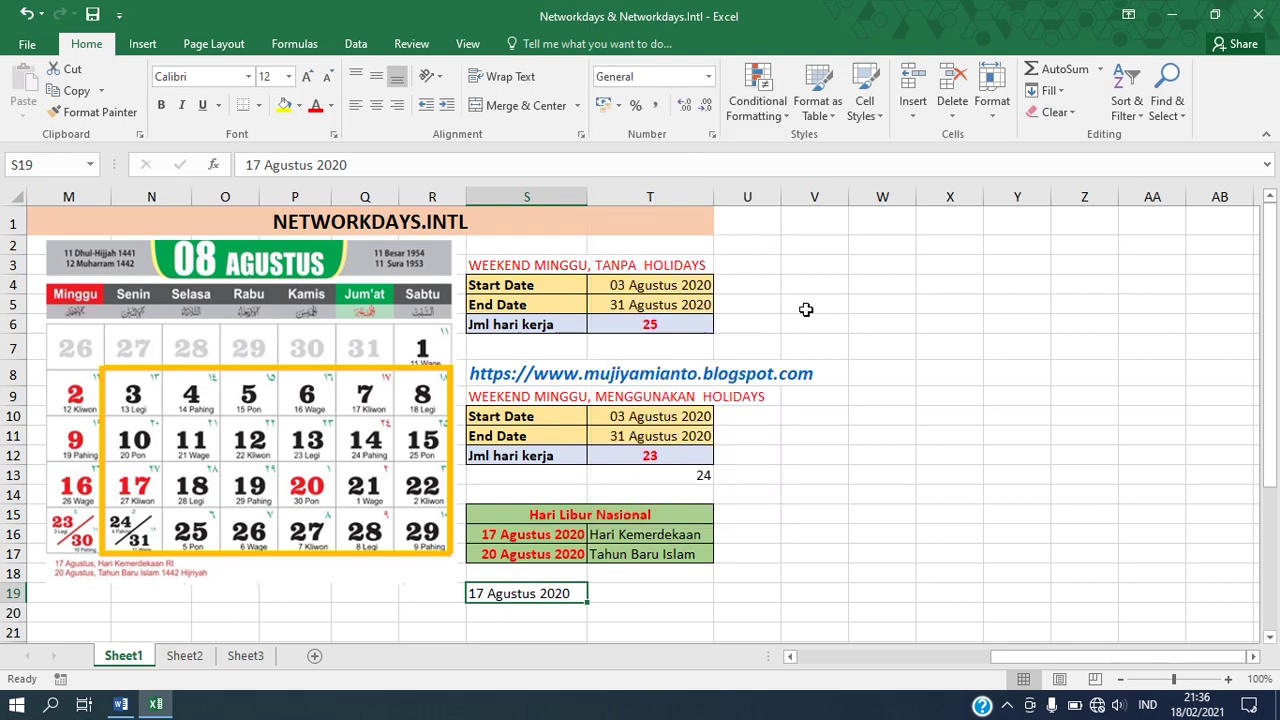
left_click(534, 533)
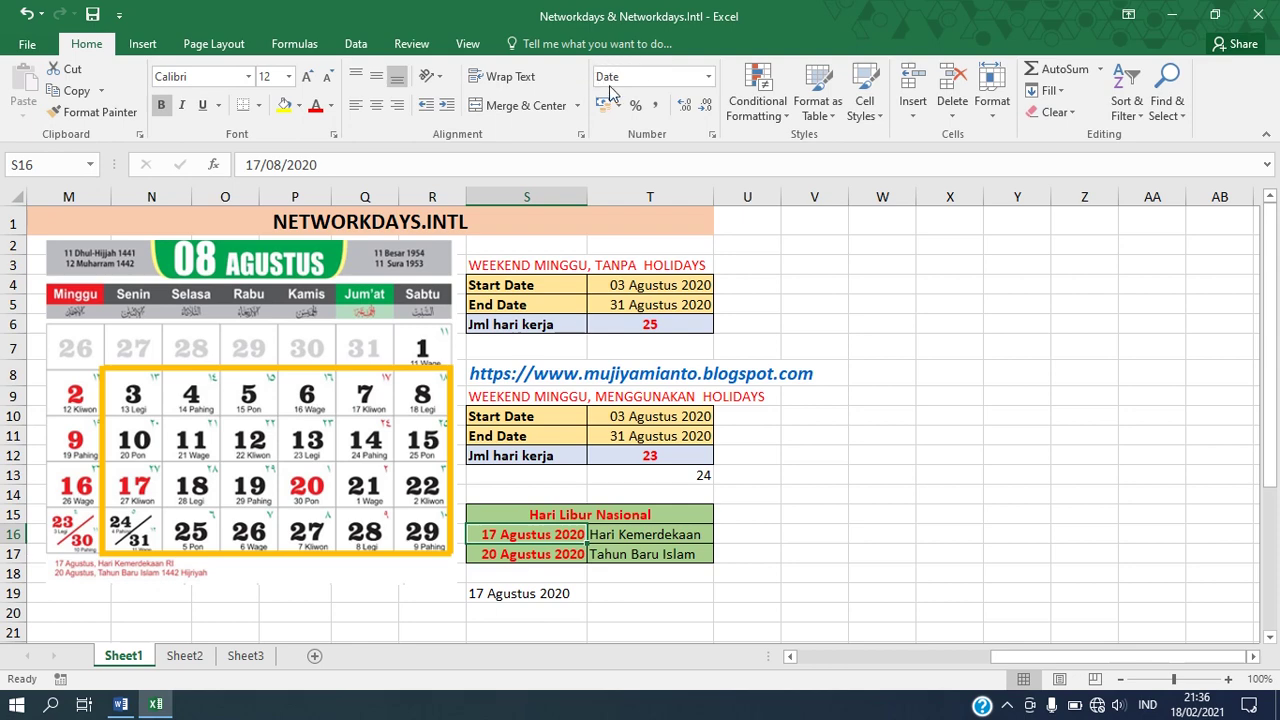
left_click(709, 78)
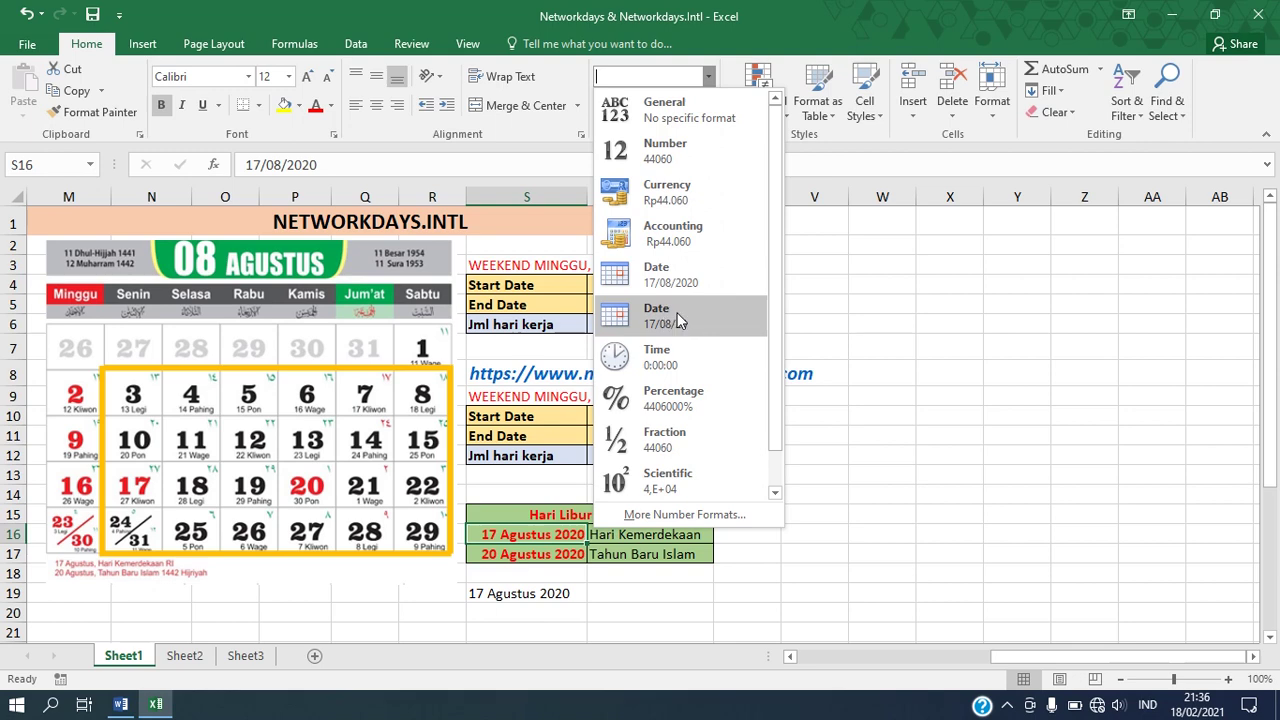
left_click(823, 299)
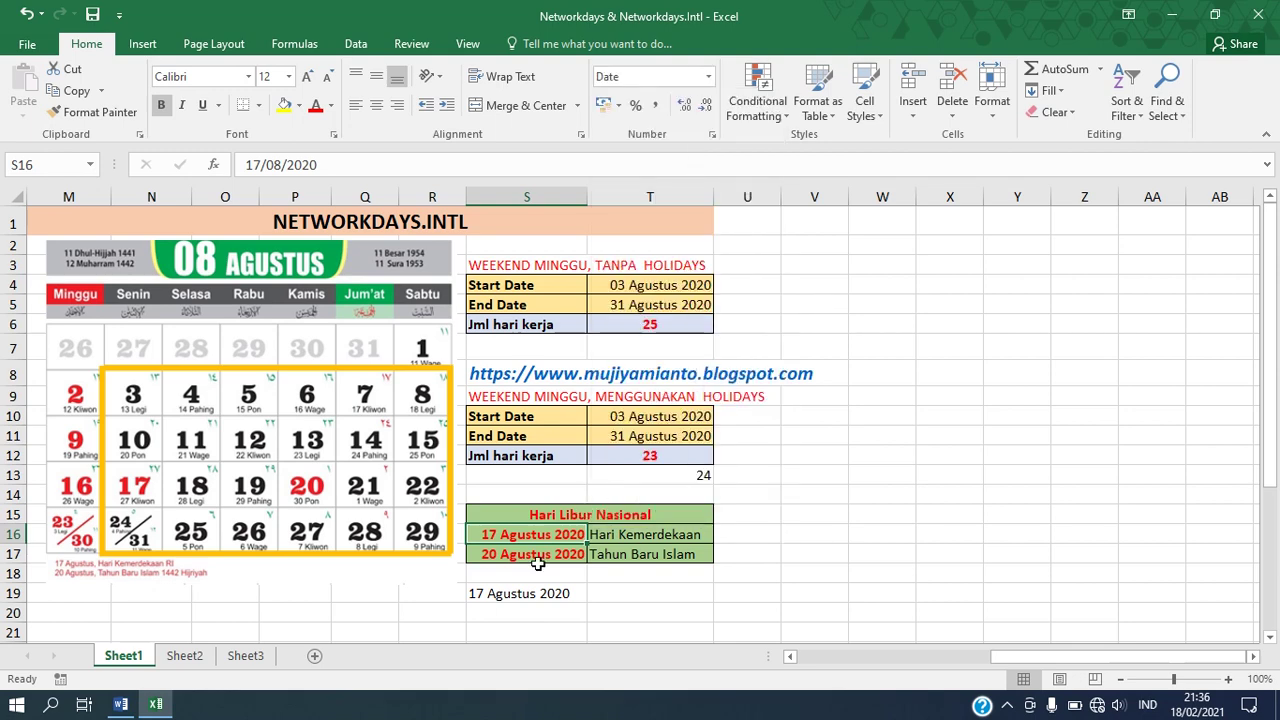
left_click(516, 593)
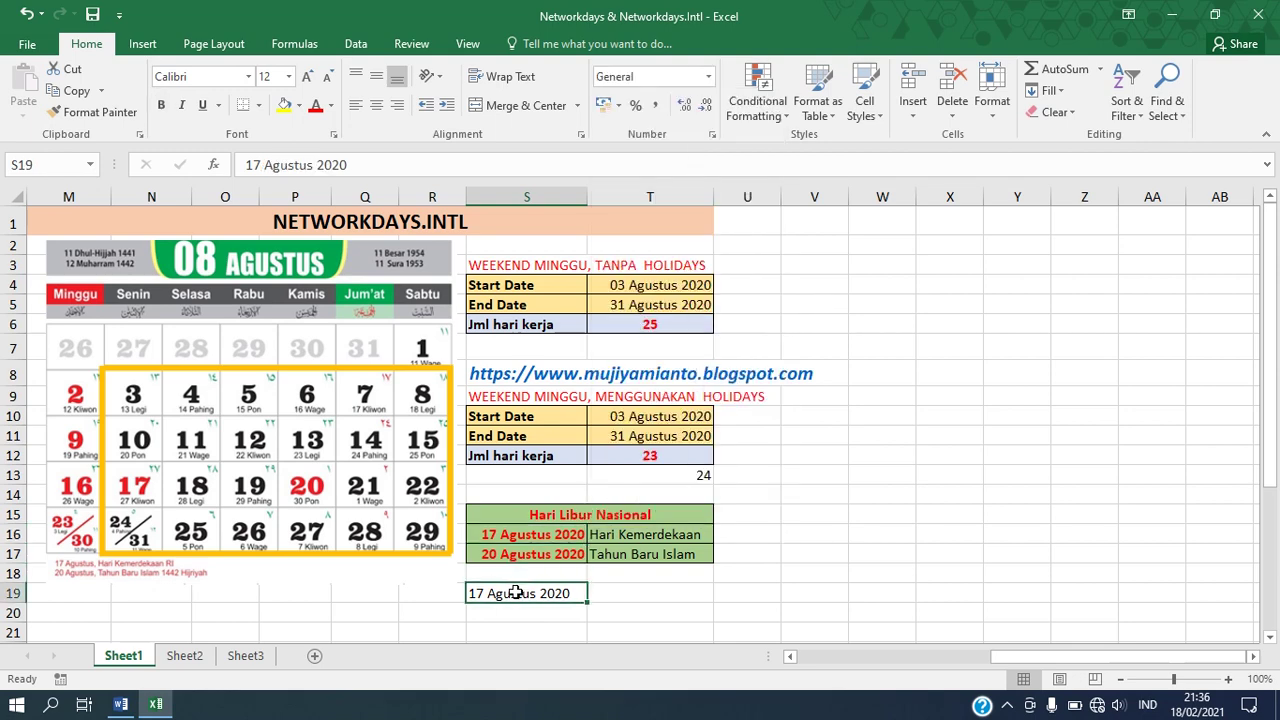
left_click(707, 78)
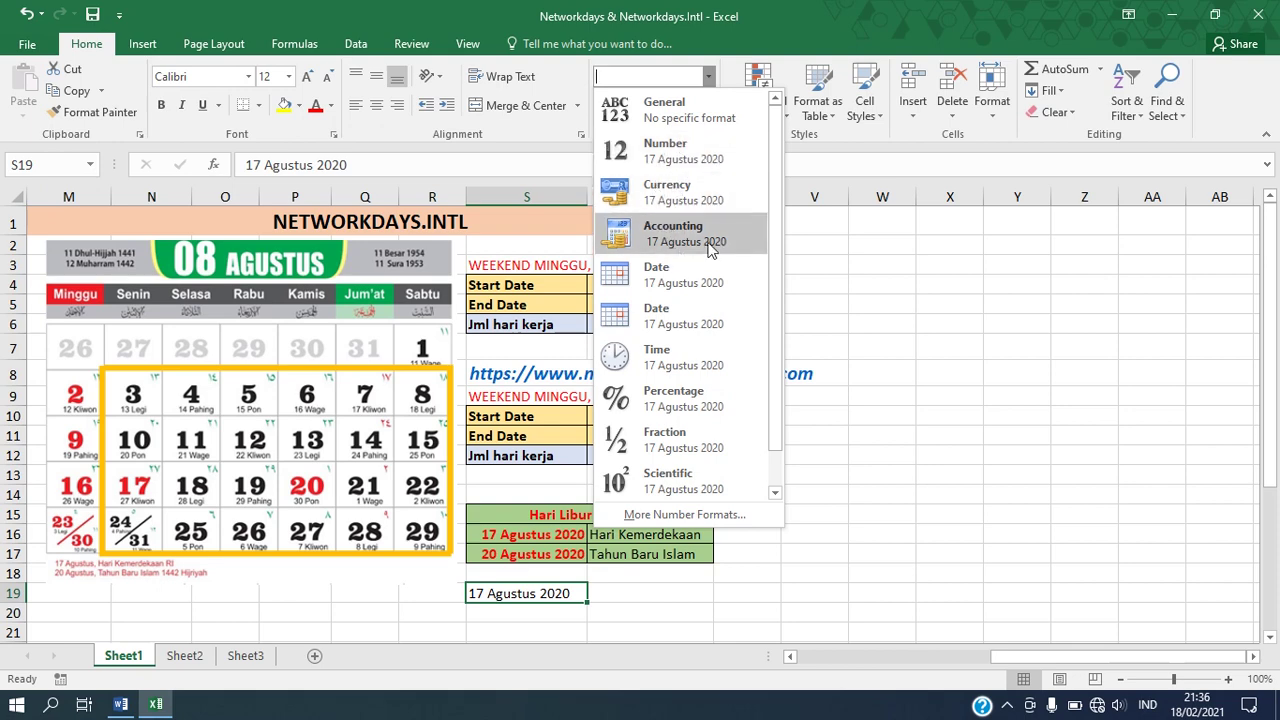
left_click(817, 268)
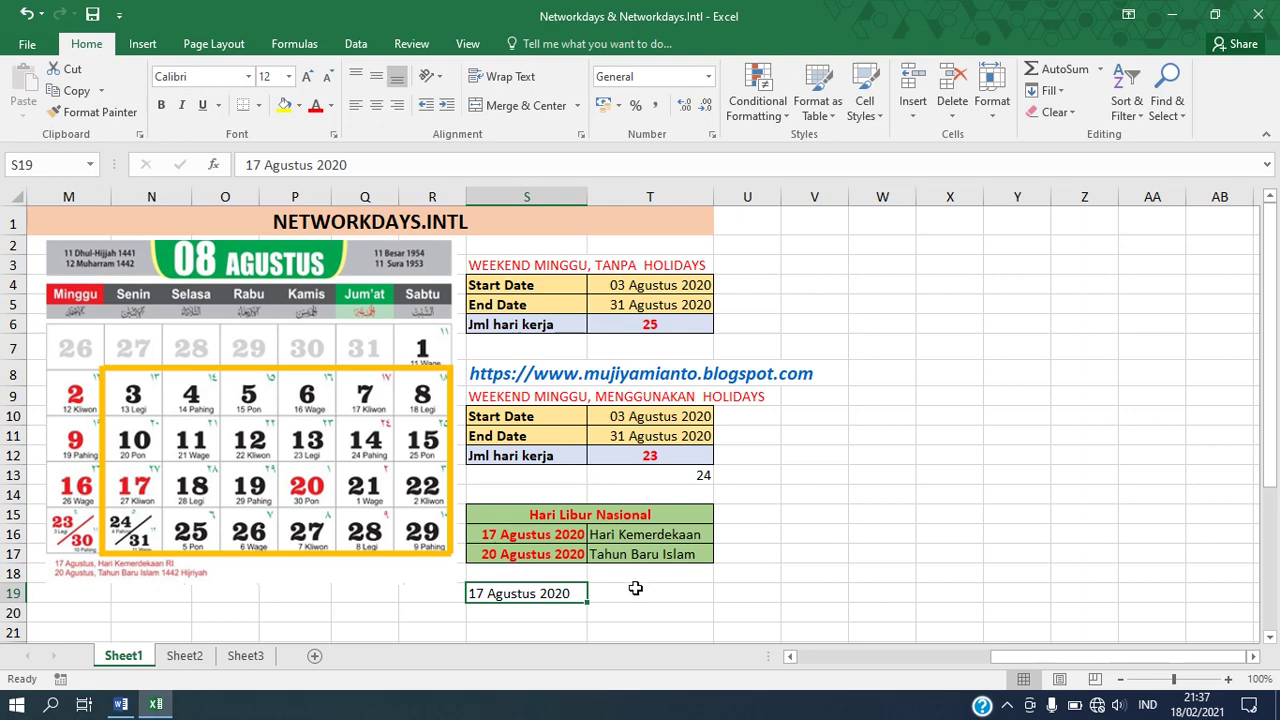
left_click(635, 589)
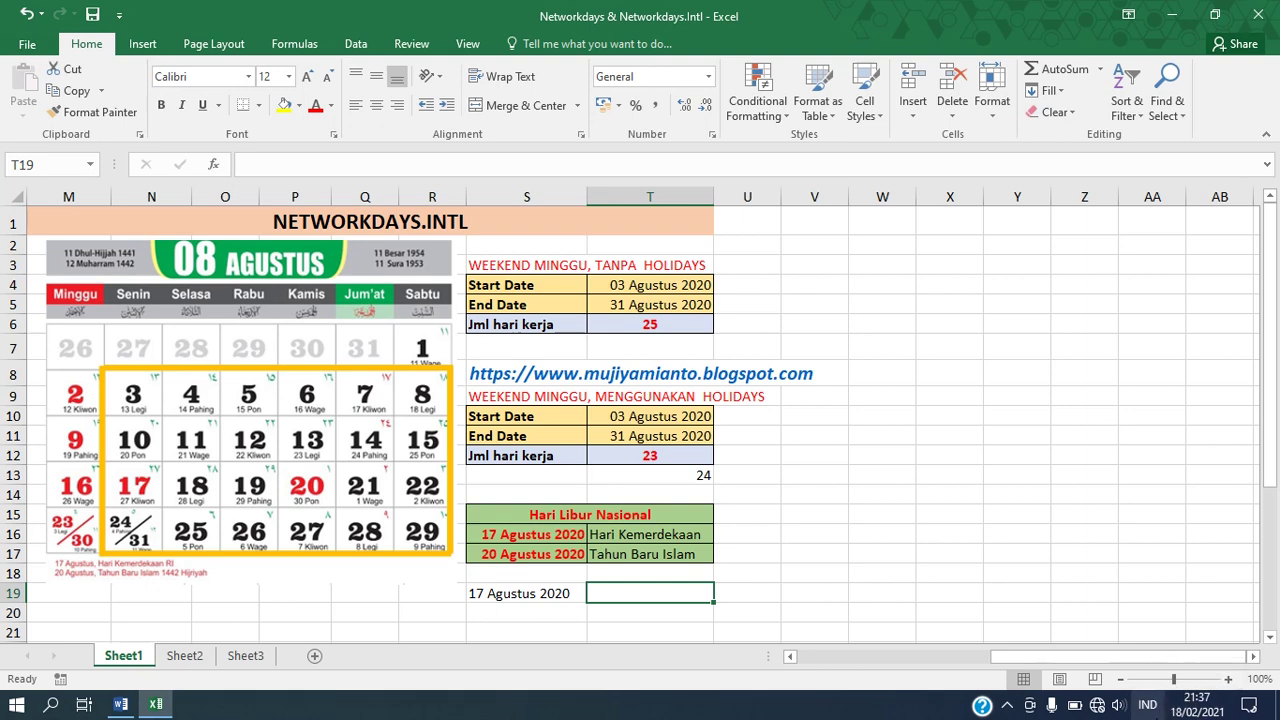
Step: Enter the date 17/08/2020 in T19 beside the typed date in S19
mouse_move(1186, 712)
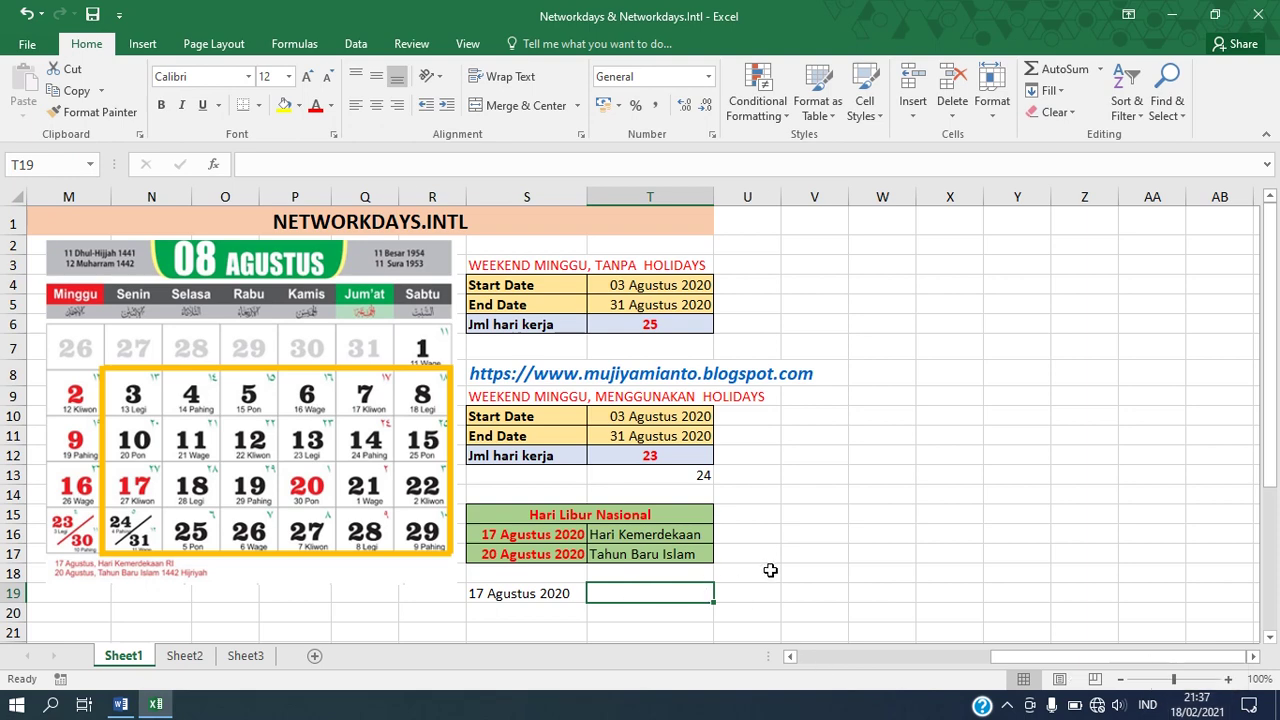
type("17/08/")
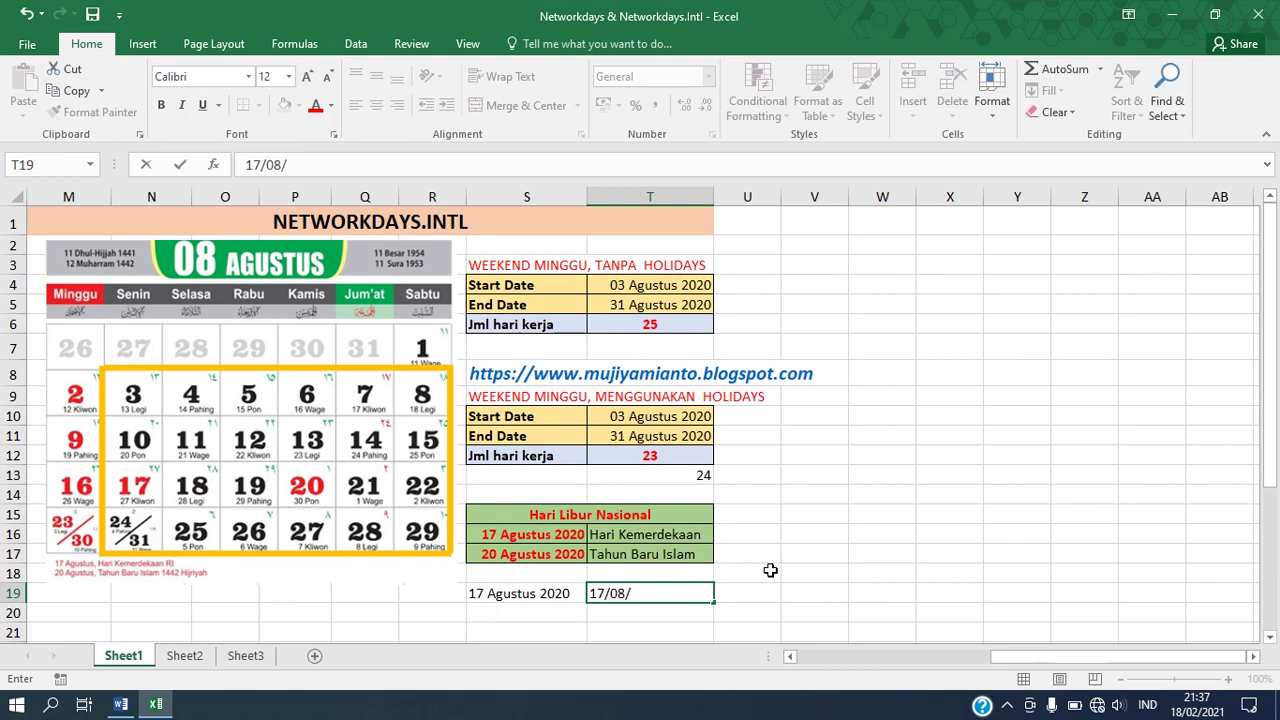
type("2020")
key("Return")
key("Up")
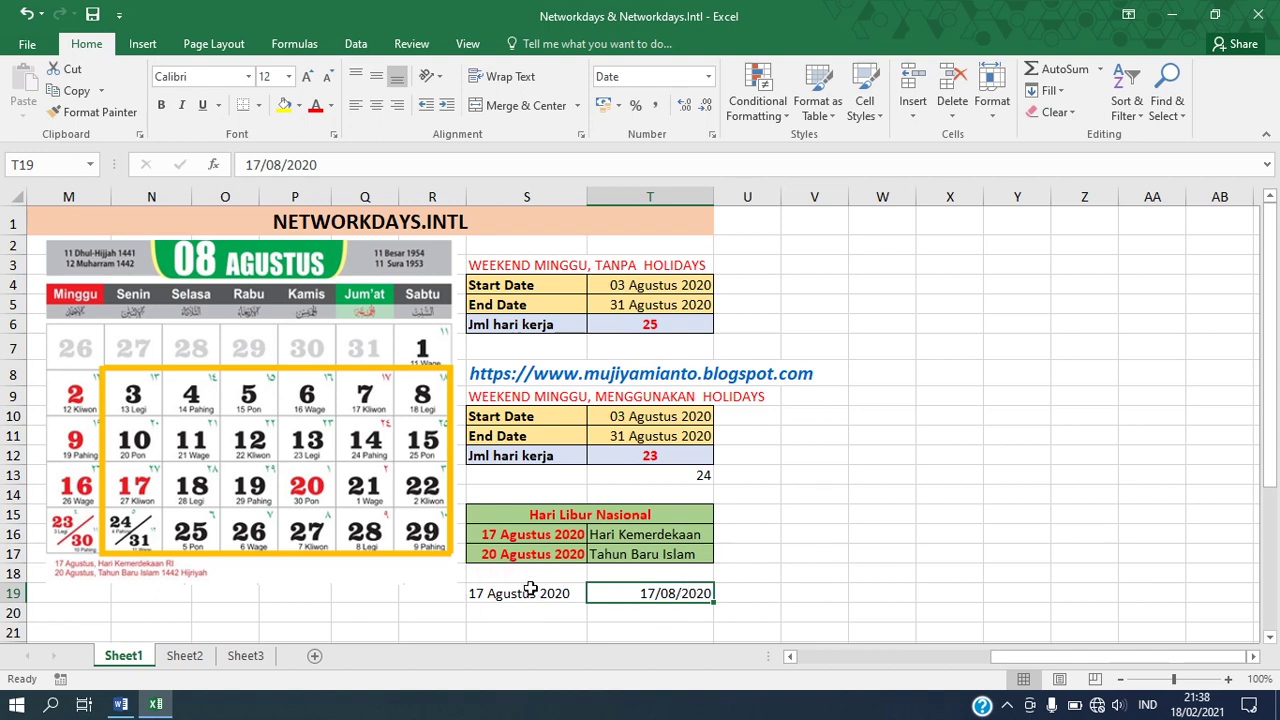
Step: Set the locale of T19's date number format to Indonesian
left_click(708, 80)
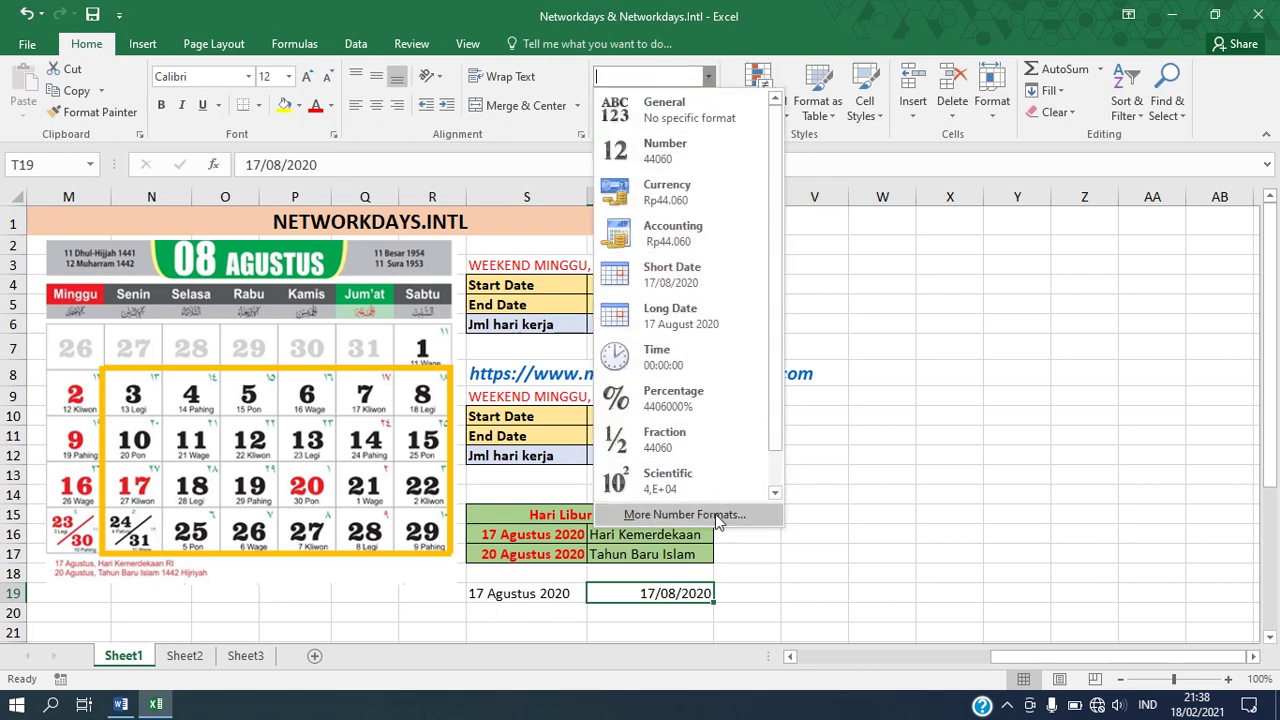
key("Escape")
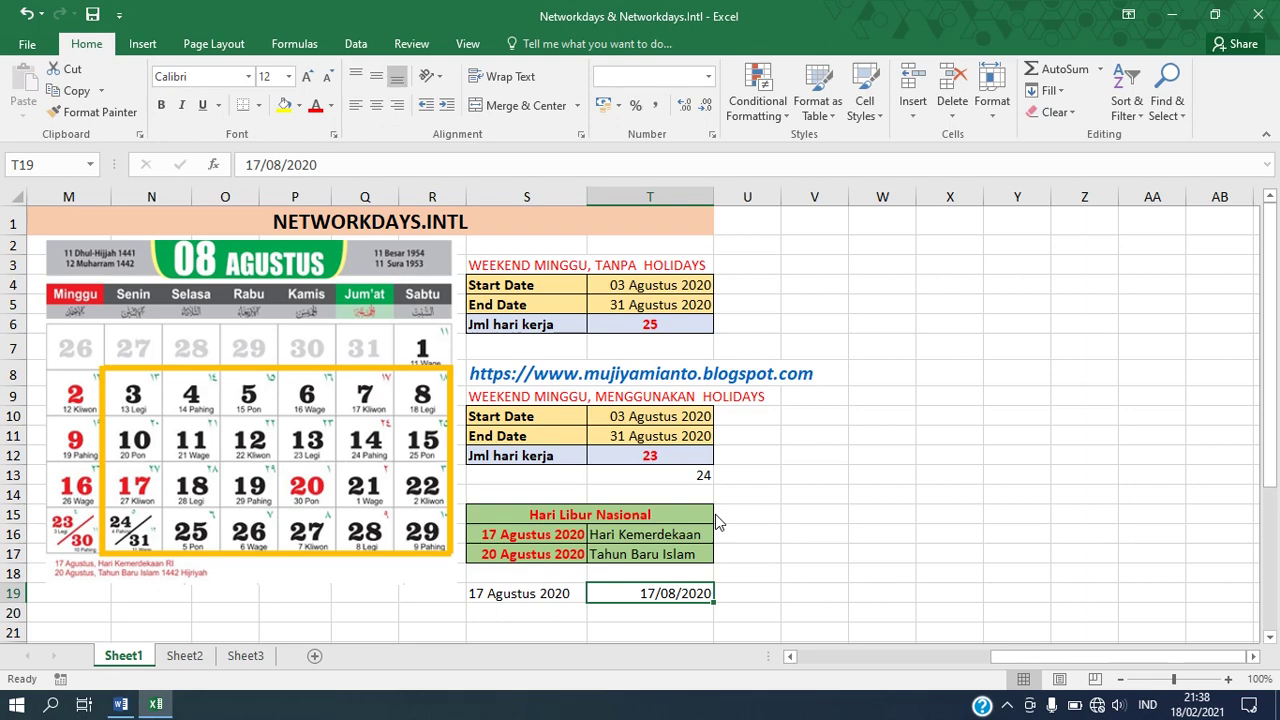
key("ctrl+1")
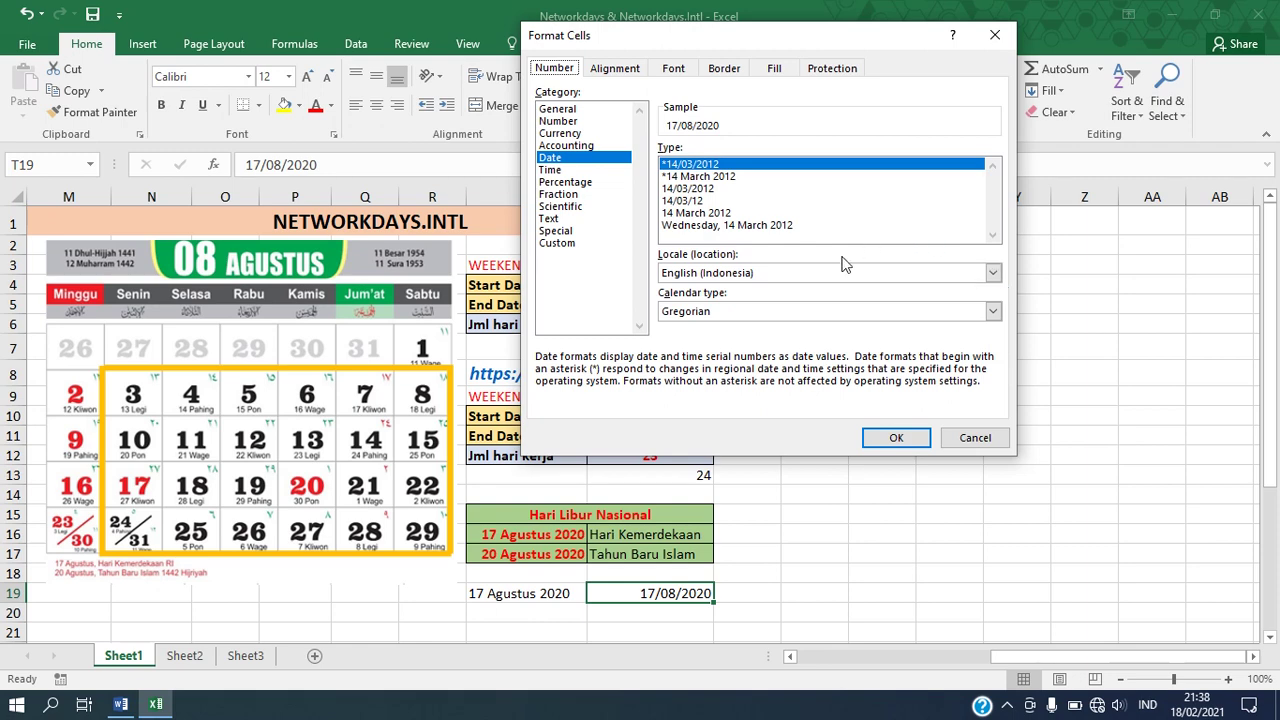
left_click(993, 274)
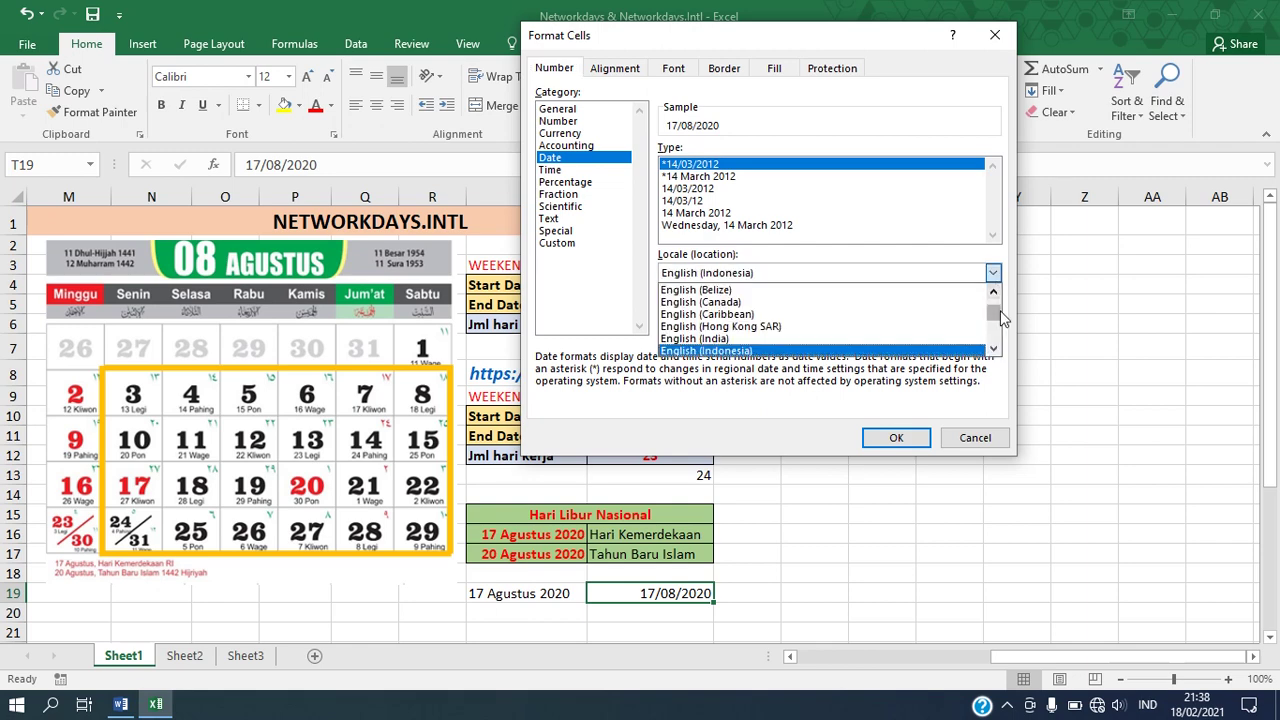
left_click(993, 349)
left_click(993, 349)
left_click(993, 349)
left_click_drag(993, 349, 997, 325)
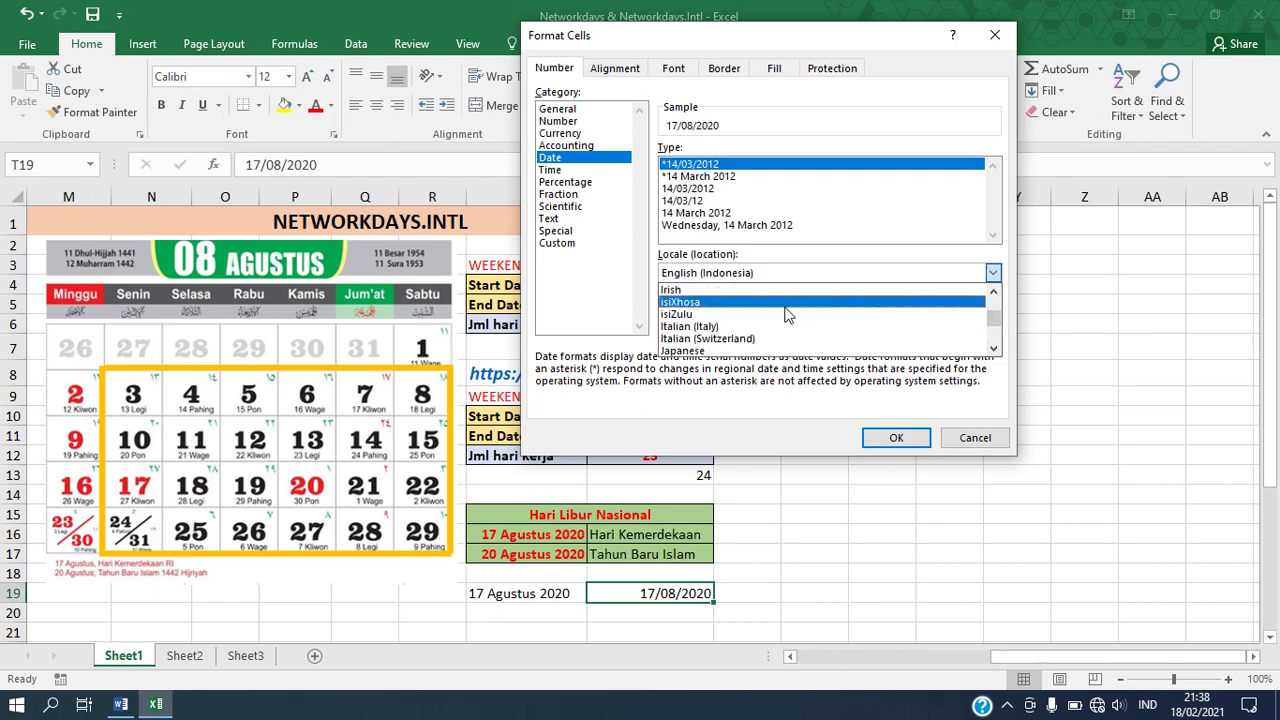
key("Up")
key("Up")
key("Up")
key("Up")
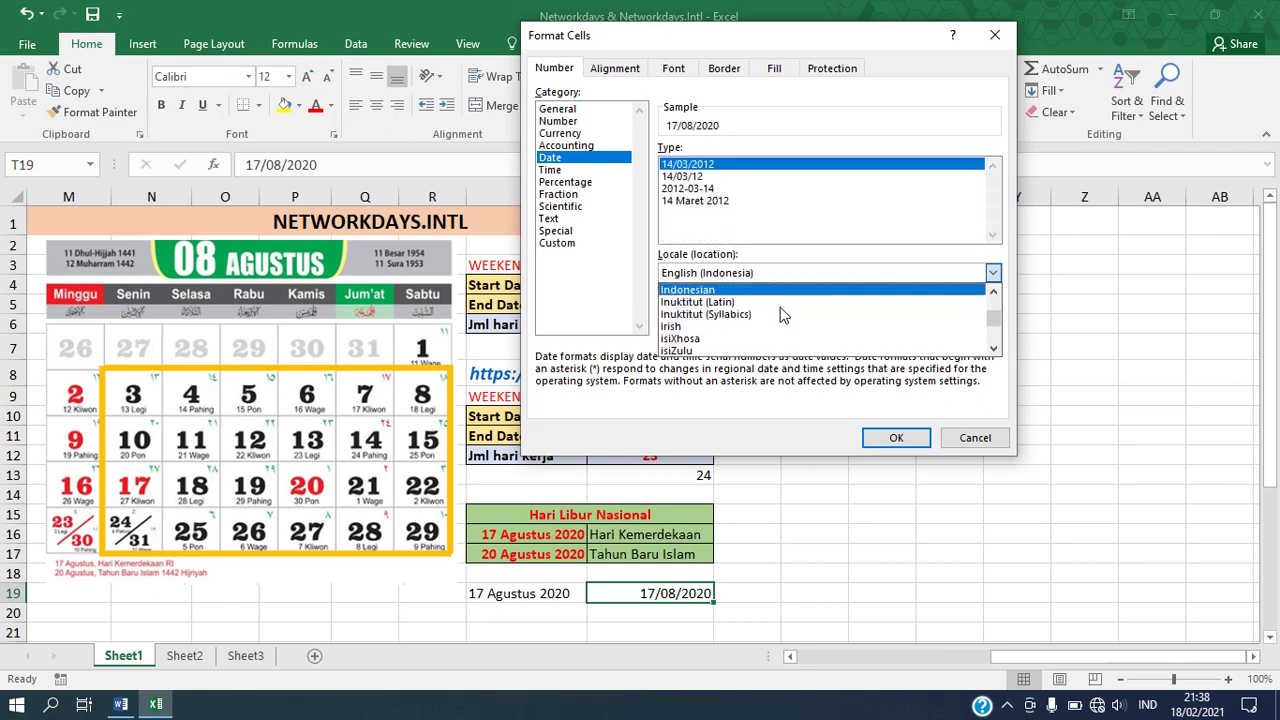
left_click(727, 291)
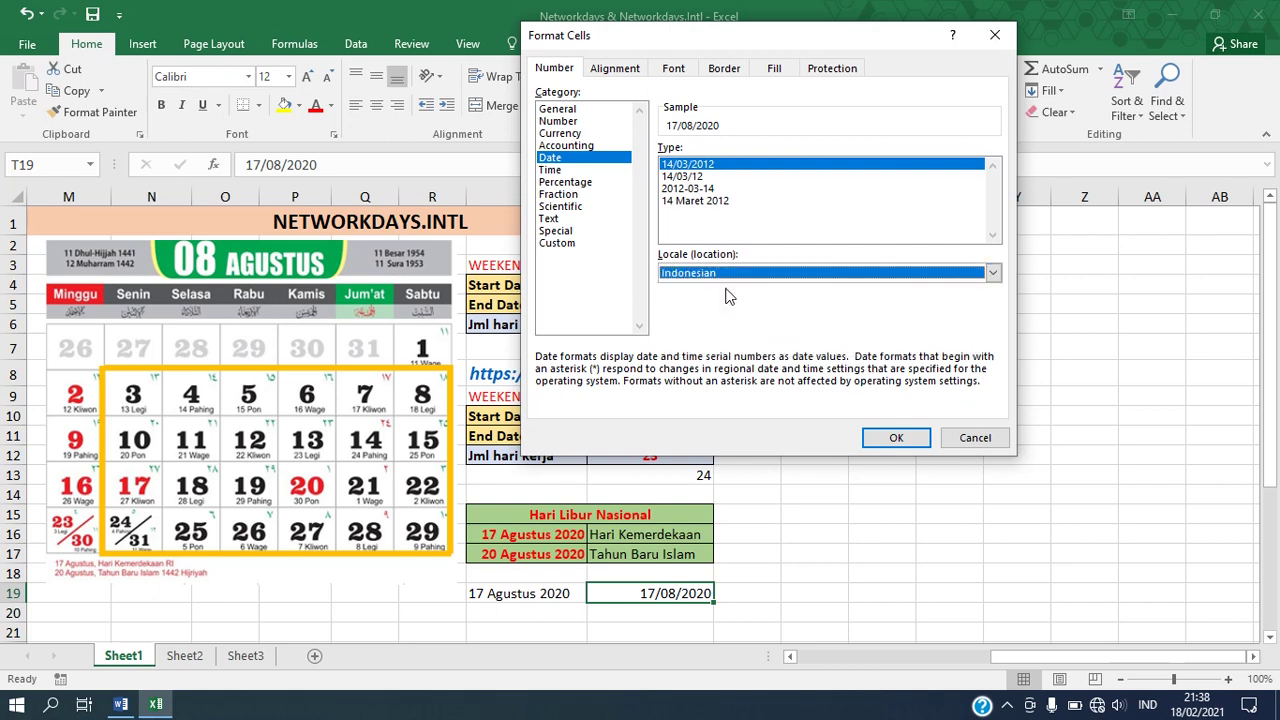
Step: Apply the 14 Maret 2012 date type to T19 and select S19 for comparison
left_click(710, 201)
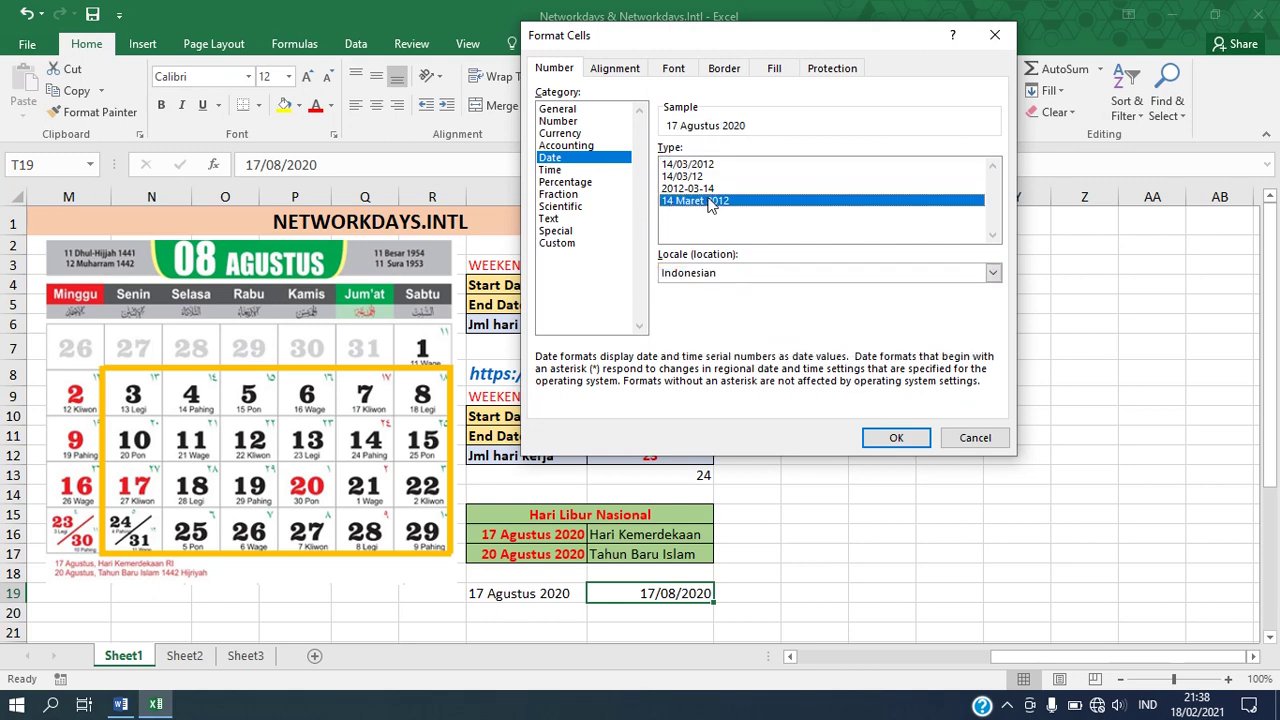
left_click(895, 437)
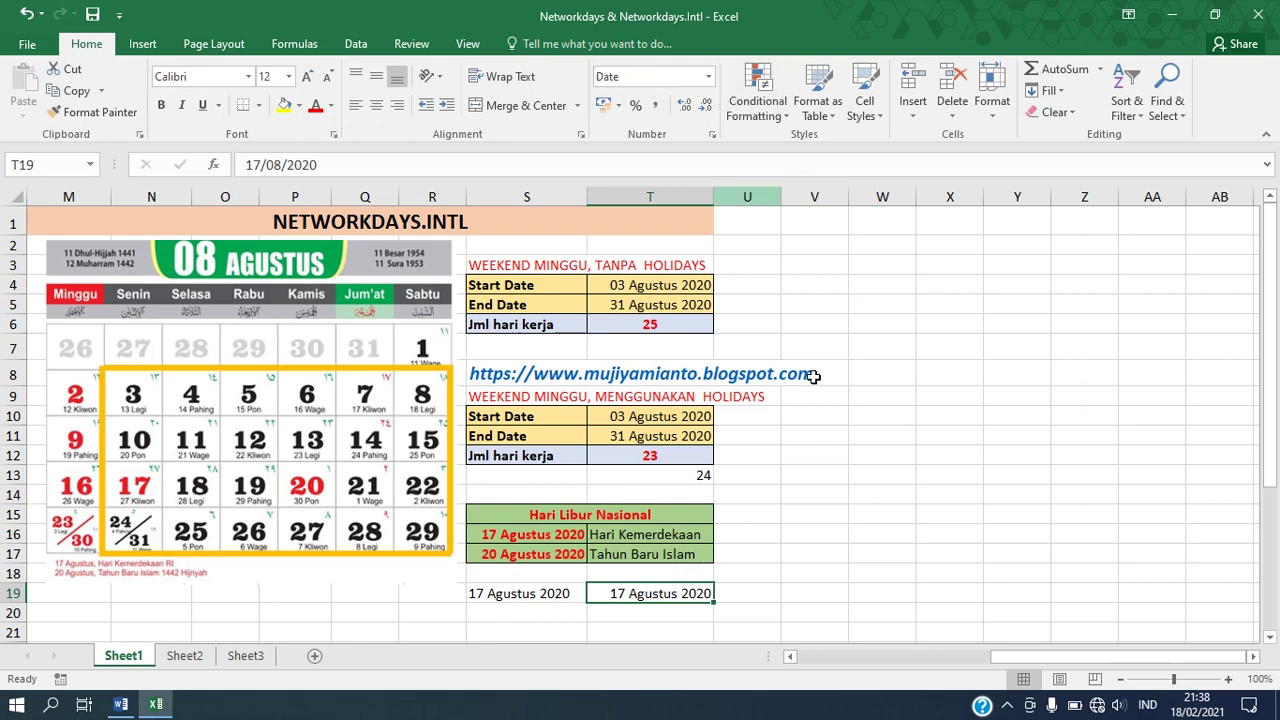
left_click(526, 594)
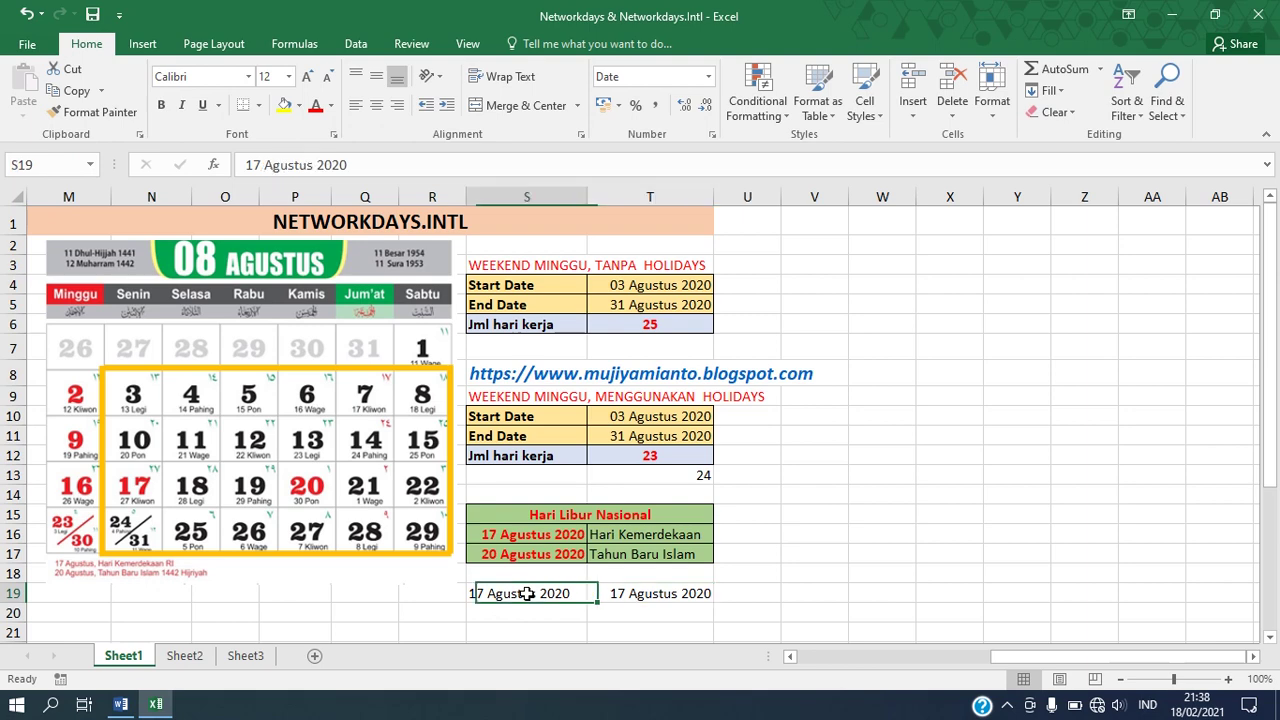